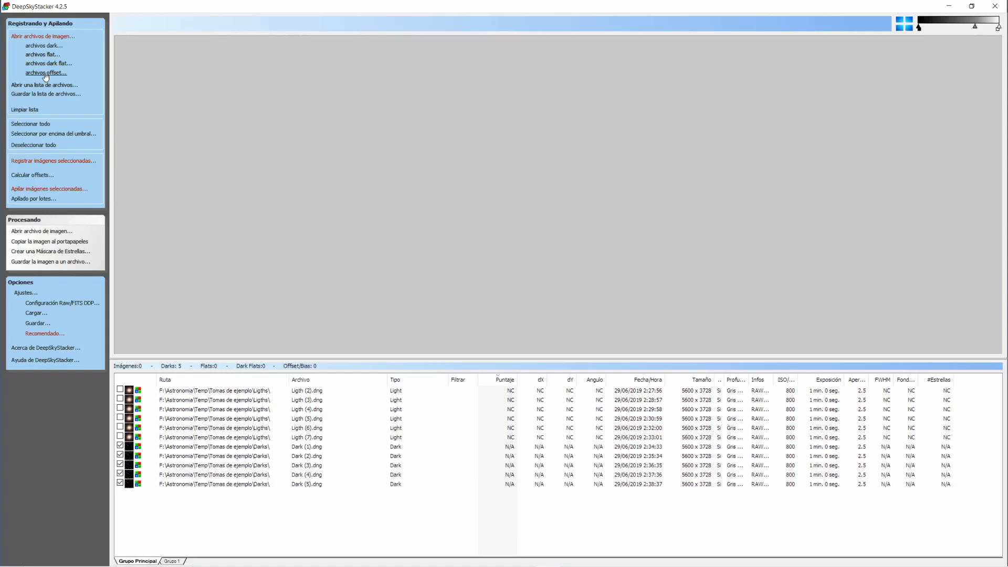
Load OffsetBIAS (1).dng to OffsetBIAS (5).dng from the OffsetBIAS folder as offset frames.
{"action": "left_click", "coordinate": [45, 73]}
{"action": "left_click", "coordinate": [373, 71]}
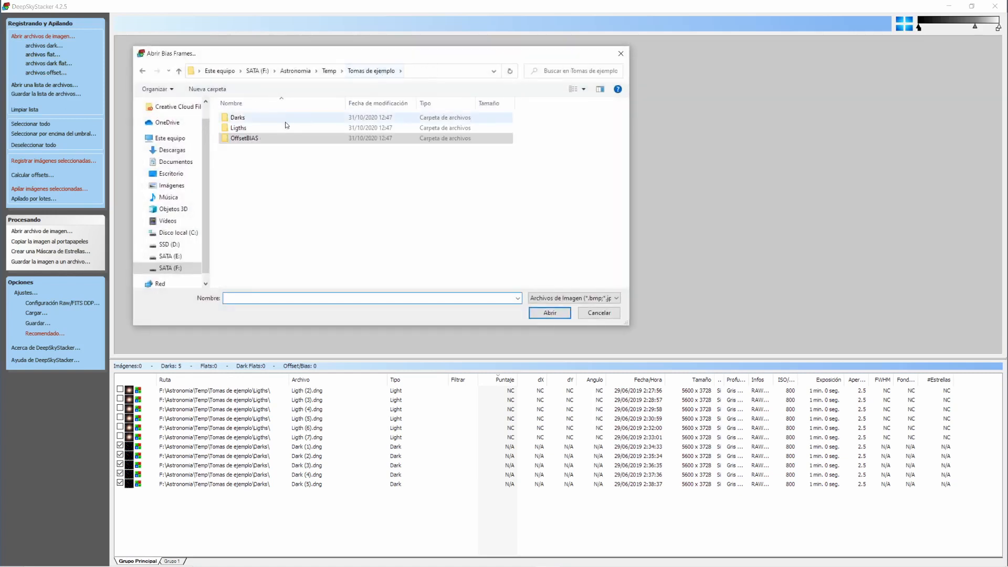
{"action": "double_click", "coordinate": [244, 138]}
{"action": "left_click", "coordinate": [246, 117]}
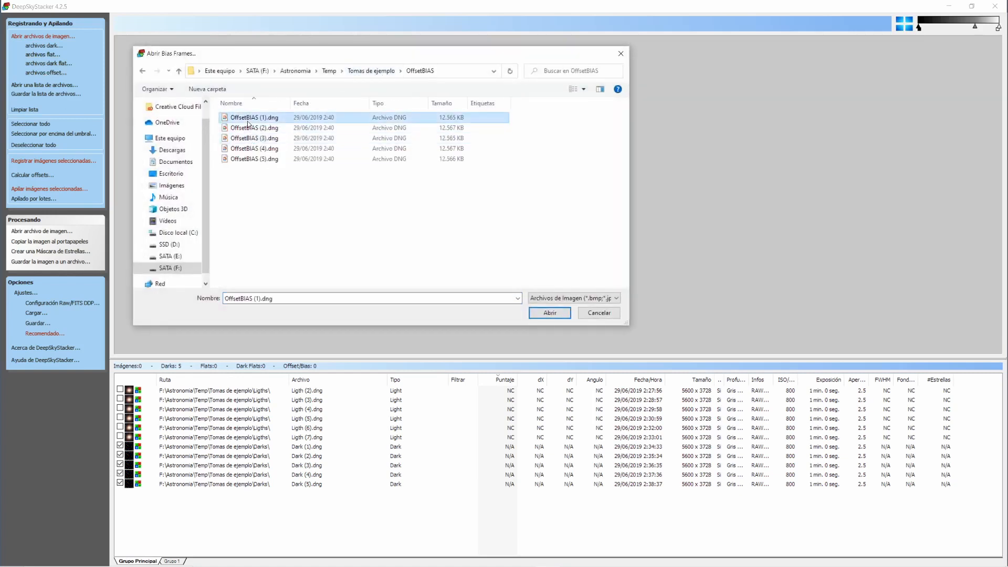
{"action": "left_click", "coordinate": [246, 160], "text": "shift"}
{"action": "key", "text": "Return"}
In the stacking parameters for the selected images, set the light frames' mode to Kappa-Sigma clipping and the dark and offset methods to Media.
{"action": "left_click", "coordinate": [61, 189]}
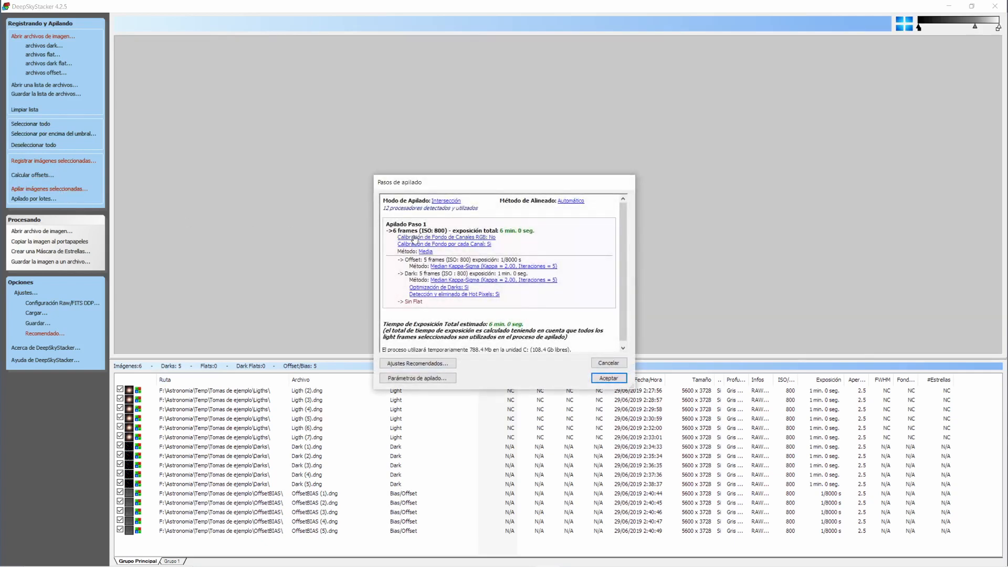
{"action": "left_click", "coordinate": [417, 378]}
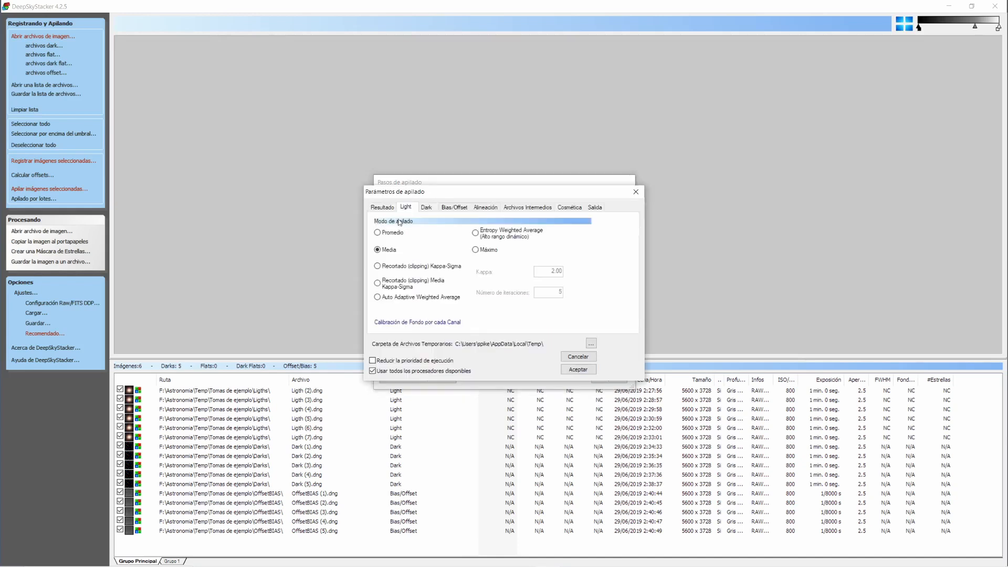
{"action": "left_click", "coordinate": [389, 235]}
{"action": "left_click", "coordinate": [379, 268]}
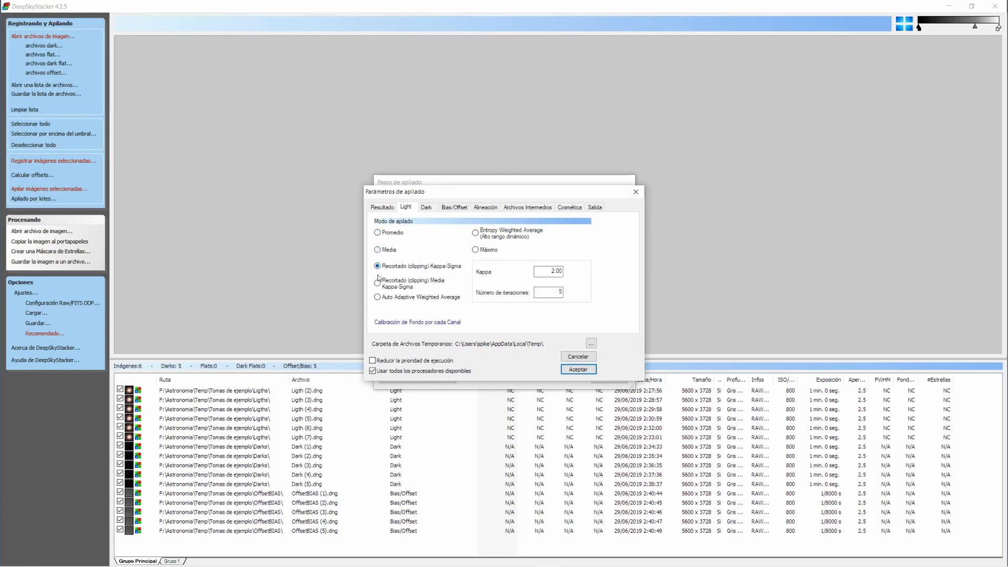
{"action": "left_click", "coordinate": [378, 285]}
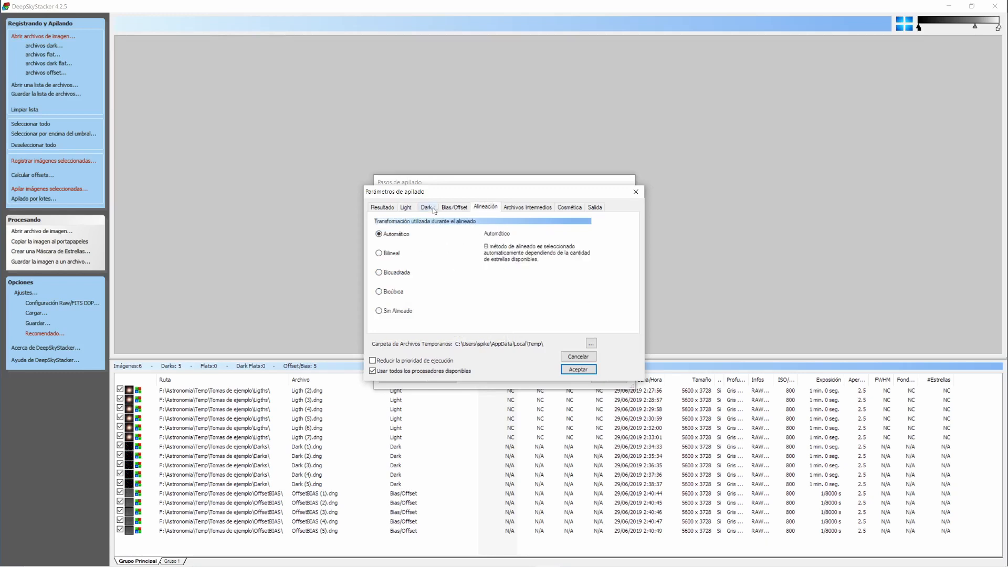
{"action": "left_click", "coordinate": [407, 208]}
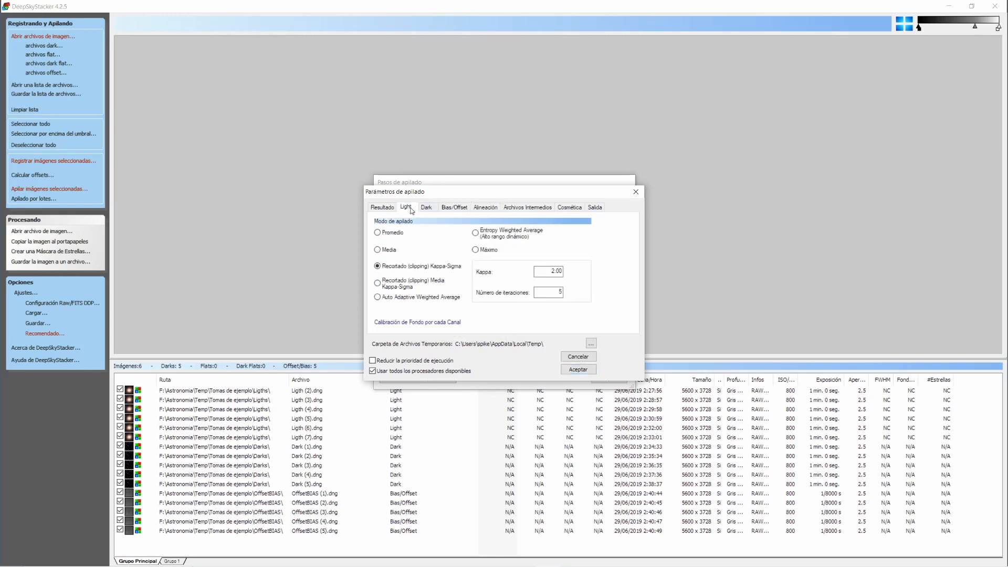
{"action": "mouse_move", "coordinate": [434, 298]}
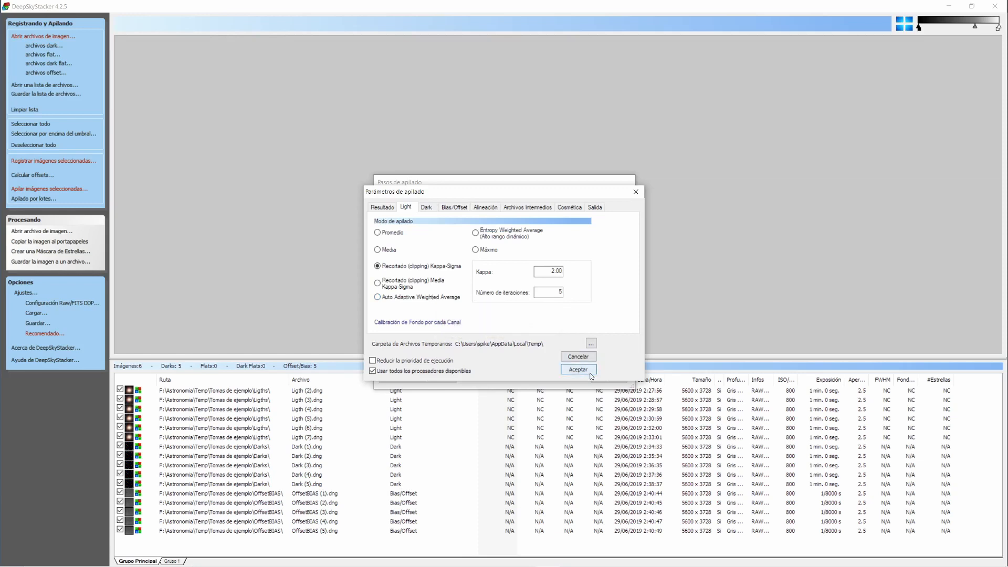
{"action": "left_click", "coordinate": [578, 369]}
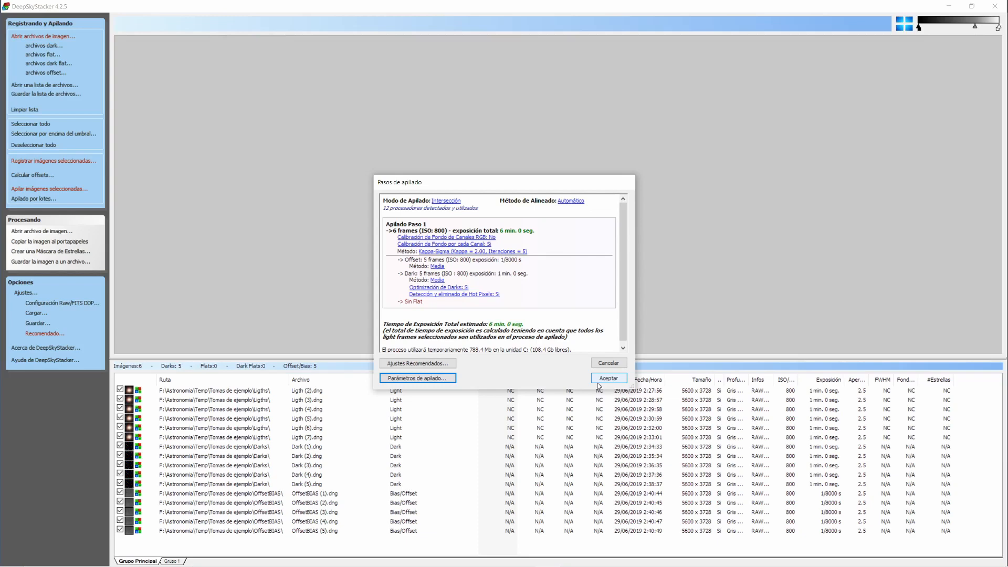
{"action": "left_click", "coordinate": [417, 378]}
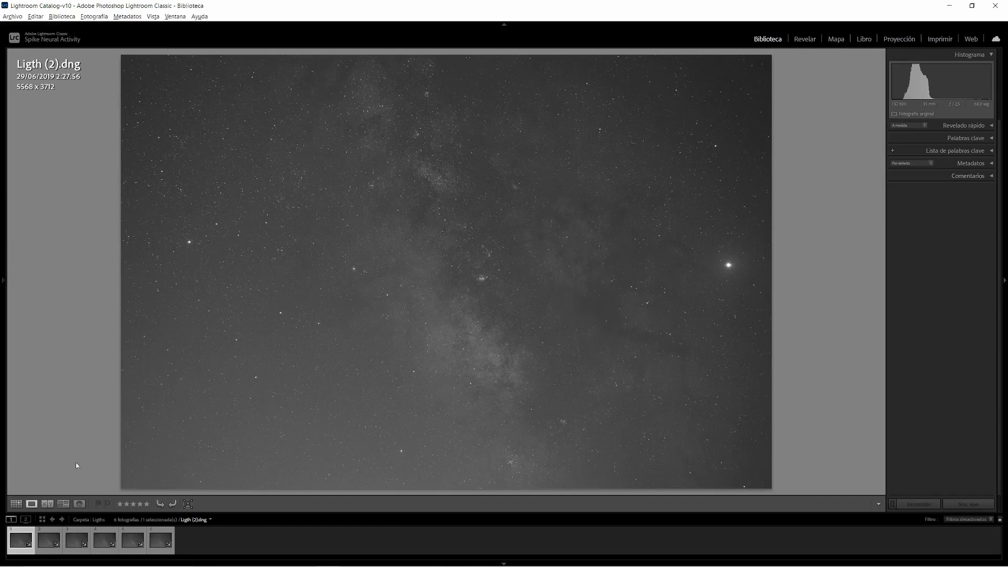
In Lightroom Classic, view the light frames up to Ligth (7).dng one by one and return to Ligth (2).dng.
{"action": "left_click", "coordinate": [49, 540]}
{"action": "left_click", "coordinate": [77, 539]}
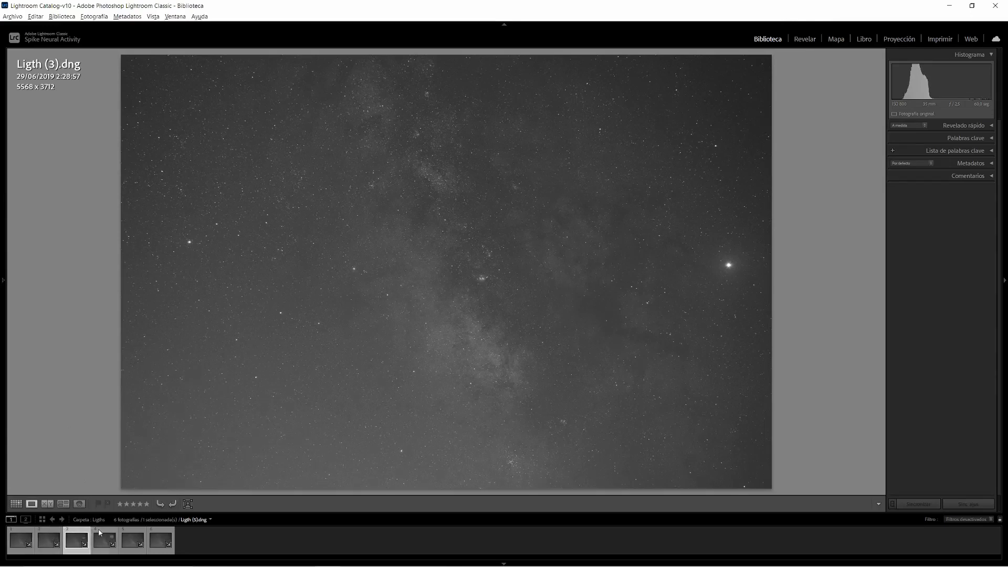
{"action": "left_click", "coordinate": [101, 535]}
{"action": "left_click", "coordinate": [131, 536]}
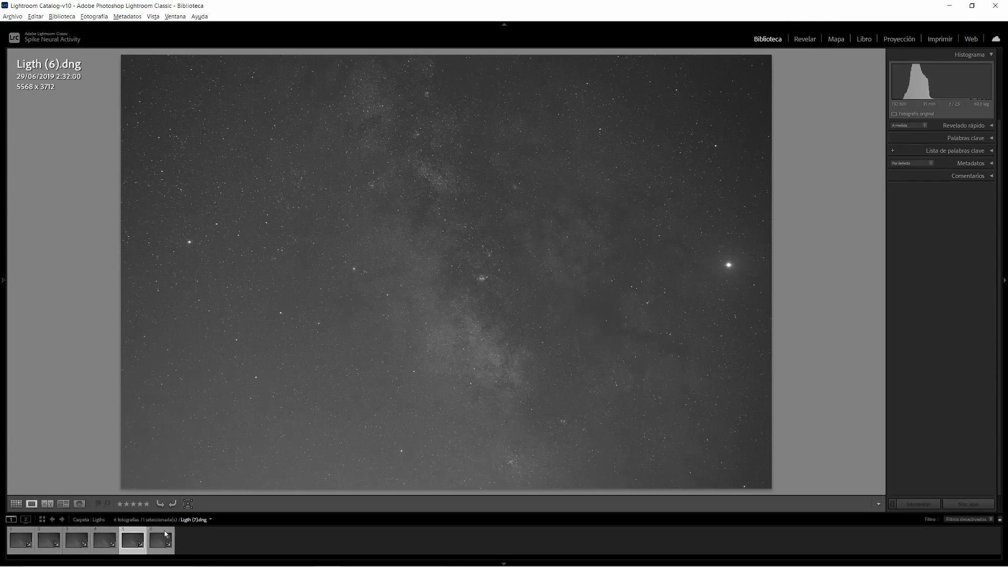
{"action": "left_click", "coordinate": [163, 536]}
{"action": "left_click", "coordinate": [24, 536]}
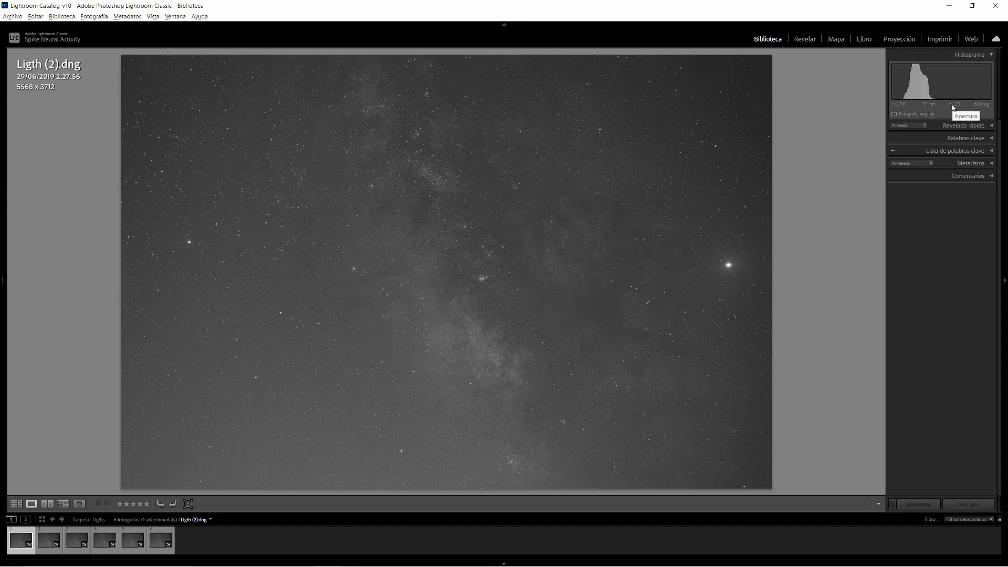
Preview Ligth (2).dng with the color treatment in Develop, restore black and white, and return to the Library.
{"action": "key", "text": "d"}
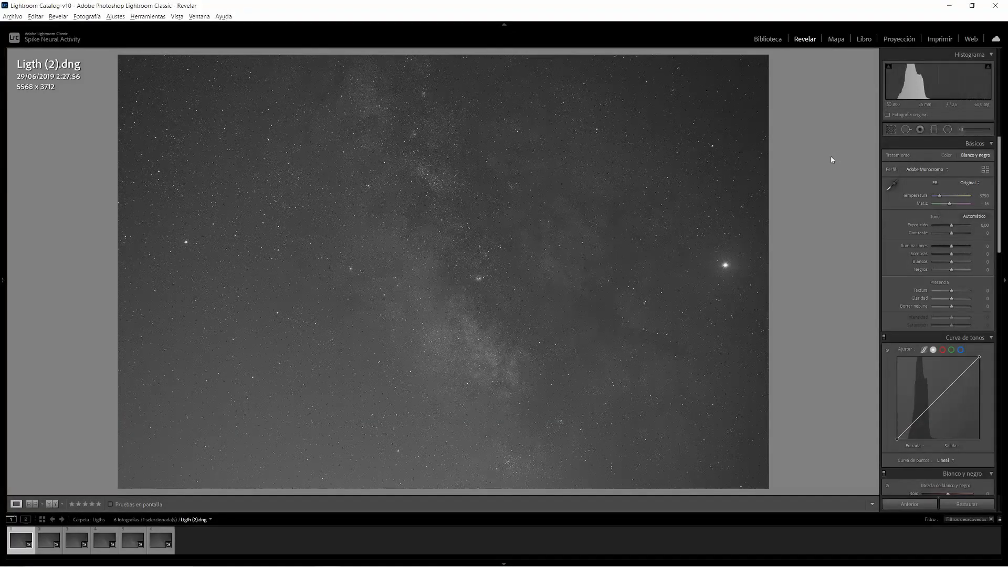
{"action": "left_click", "coordinate": [943, 155]}
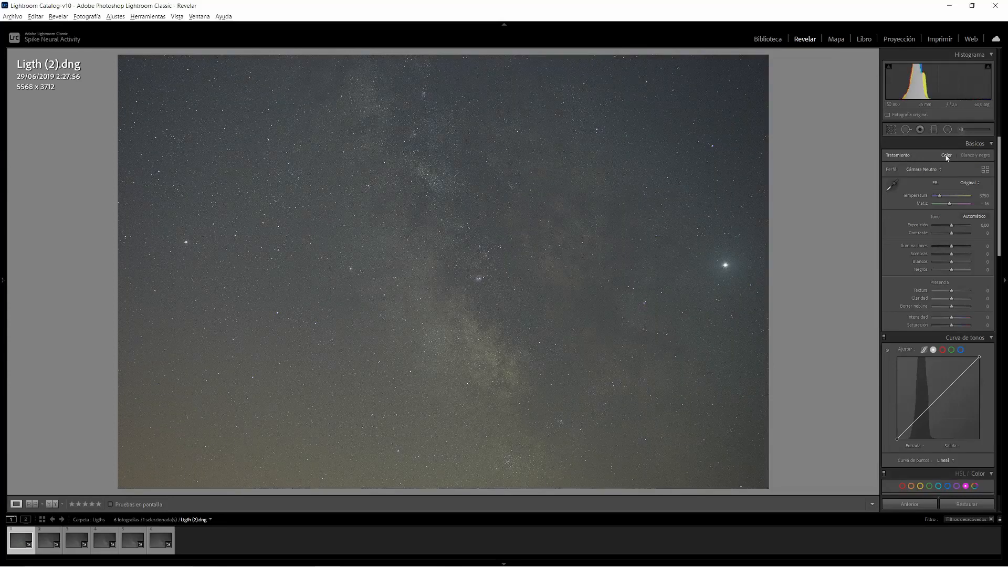
{"action": "left_click", "coordinate": [965, 156]}
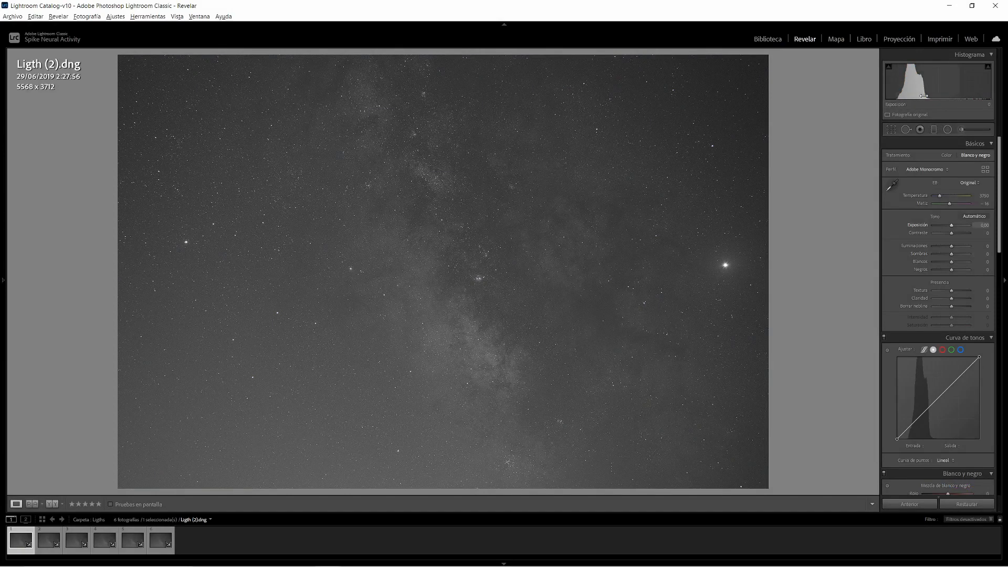
{"action": "key", "text": "e"}
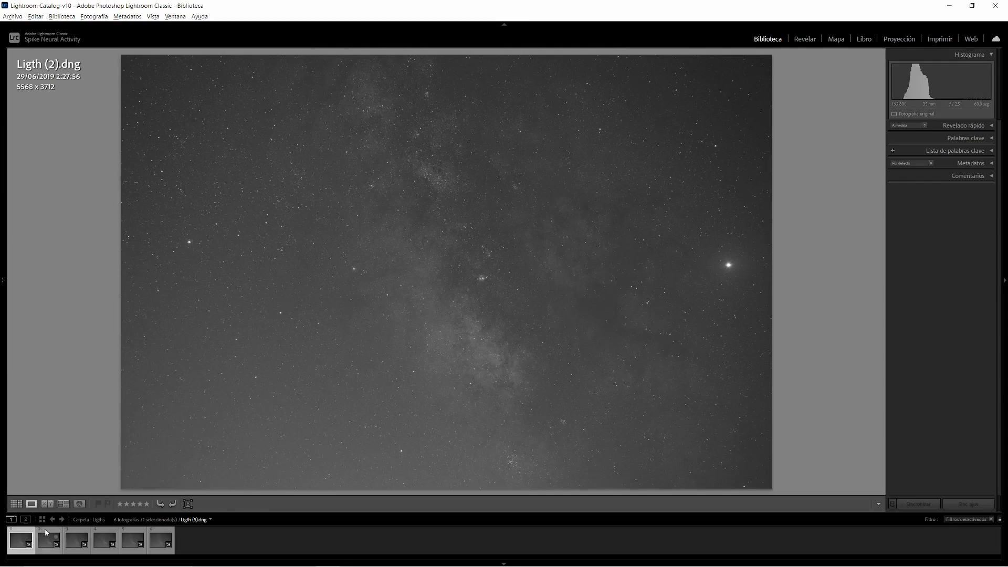
Compare the framing of the light frames from Ligth (3).dng to Ligth (7).dng, going forward and back through the series.
{"action": "left_click", "coordinate": [46, 534]}
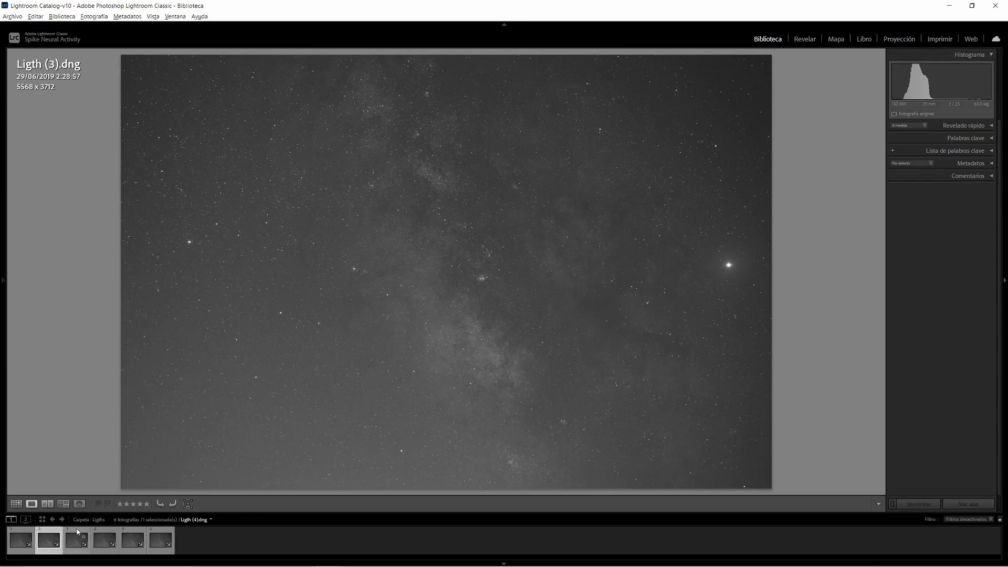
{"action": "left_click", "coordinate": [78, 534]}
{"action": "left_click", "coordinate": [105, 533]}
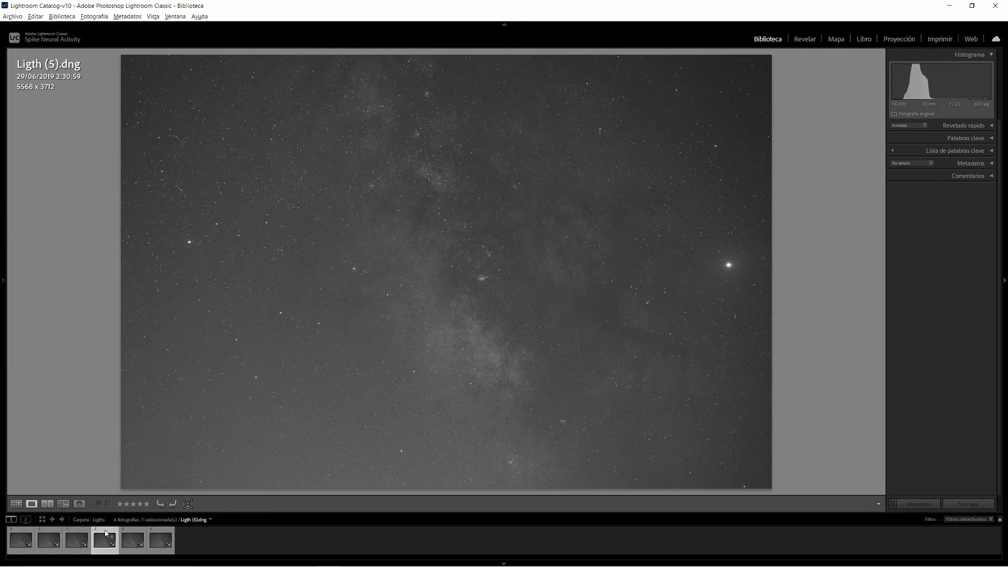
{"action": "left_click", "coordinate": [141, 534]}
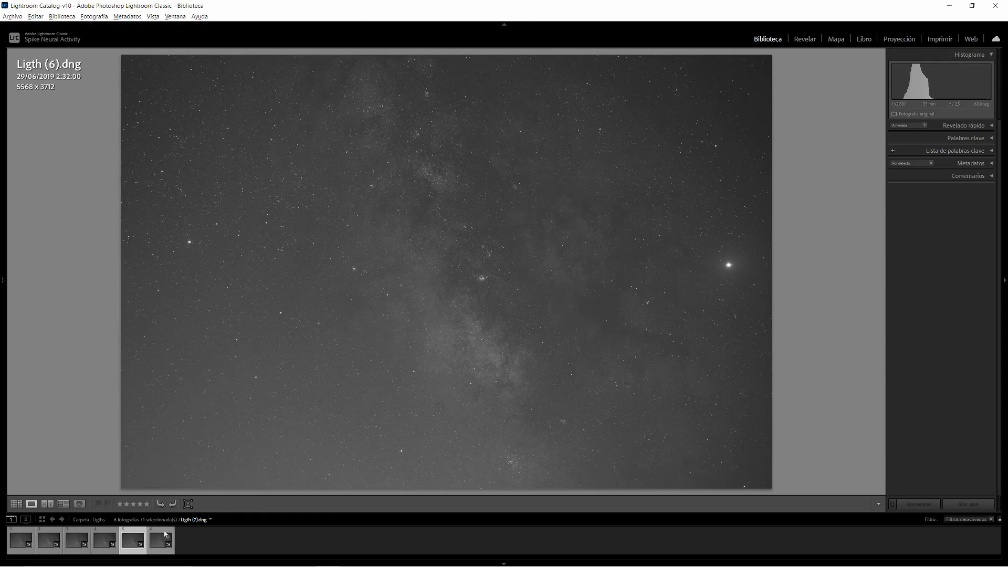
{"action": "left_click", "coordinate": [156, 534]}
{"action": "left_click", "coordinate": [131, 534]}
{"action": "left_click", "coordinate": [105, 534]}
{"action": "left_click", "coordinate": [78, 533]}
{"action": "left_click", "coordinate": [53, 532]}
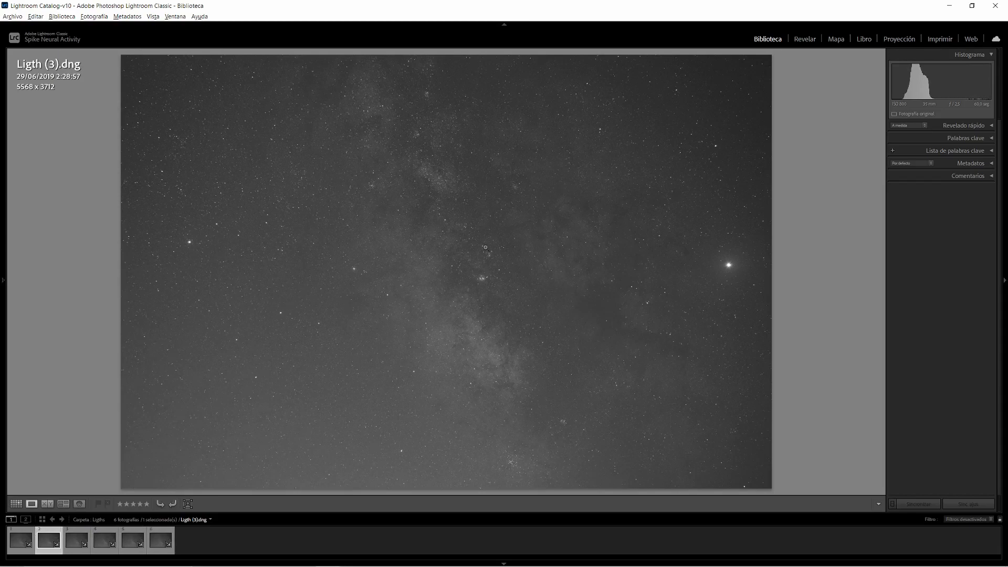
Examine close up how stars and noise differ between Ligth (4), (5), (6) and (7).dng around the center of the Milky Way.
{"action": "left_click", "coordinate": [486, 250]}
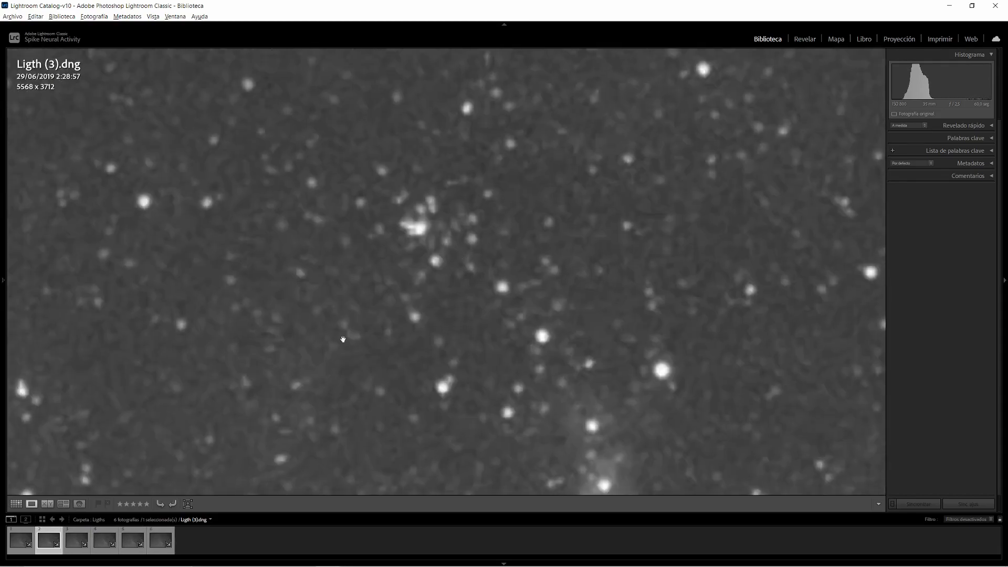
{"action": "left_click", "coordinate": [78, 532]}
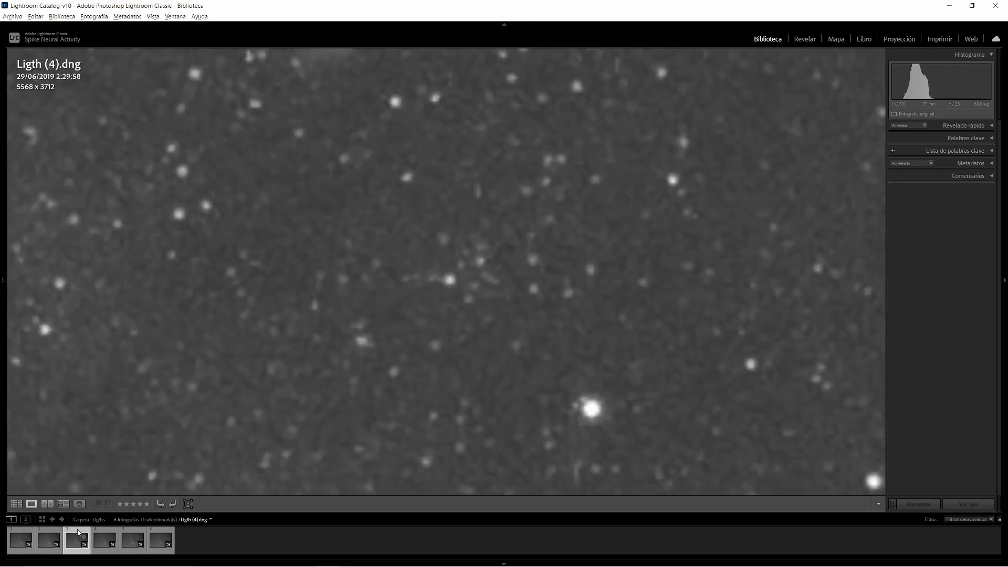
{"action": "left_click", "coordinate": [108, 532]}
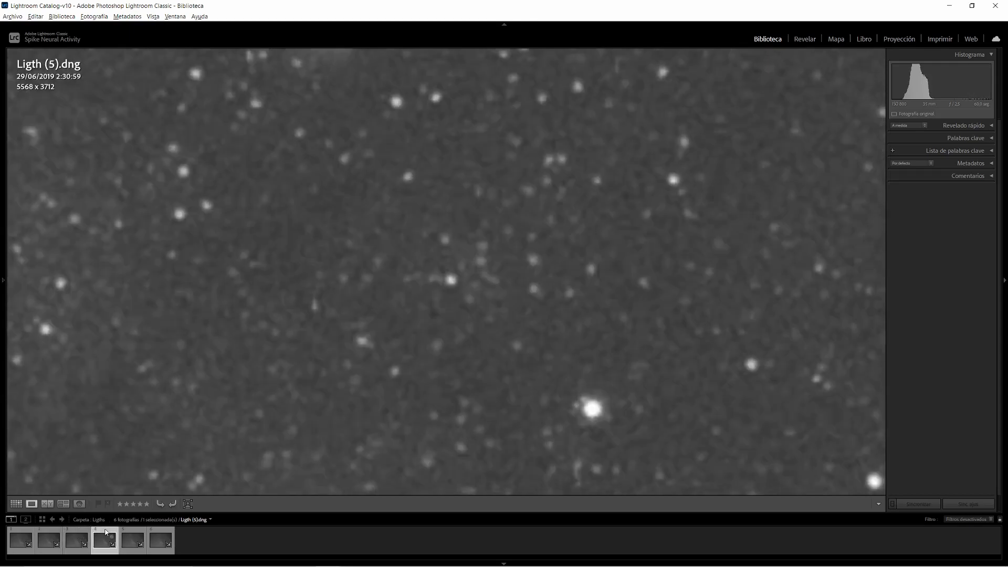
{"action": "left_click", "coordinate": [84, 532]}
{"action": "left_click", "coordinate": [105, 533]}
{"action": "left_click", "coordinate": [130, 533]}
{"action": "left_click", "coordinate": [167, 532]}
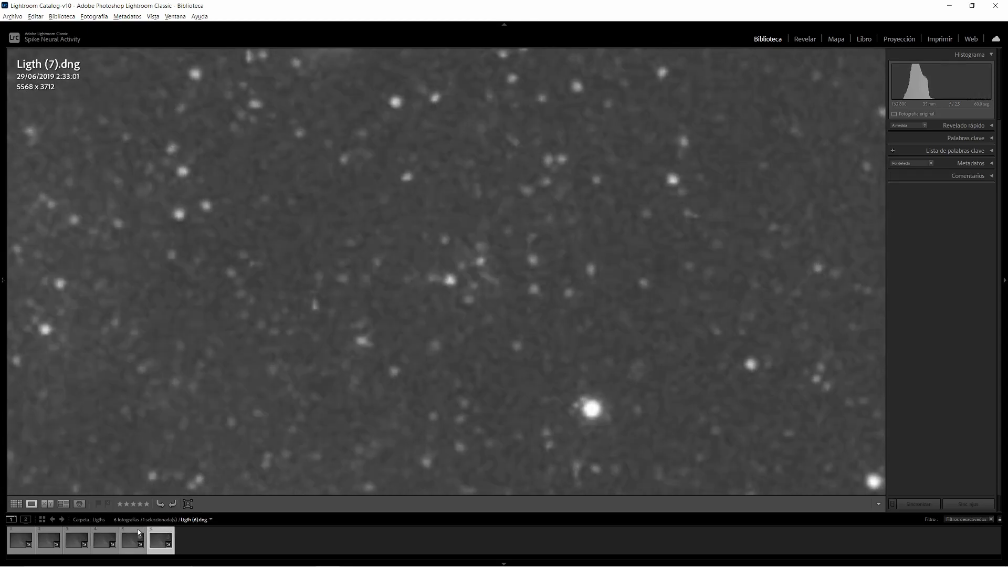
{"action": "left_click", "coordinate": [136, 533]}
{"action": "left_click", "coordinate": [115, 532]}
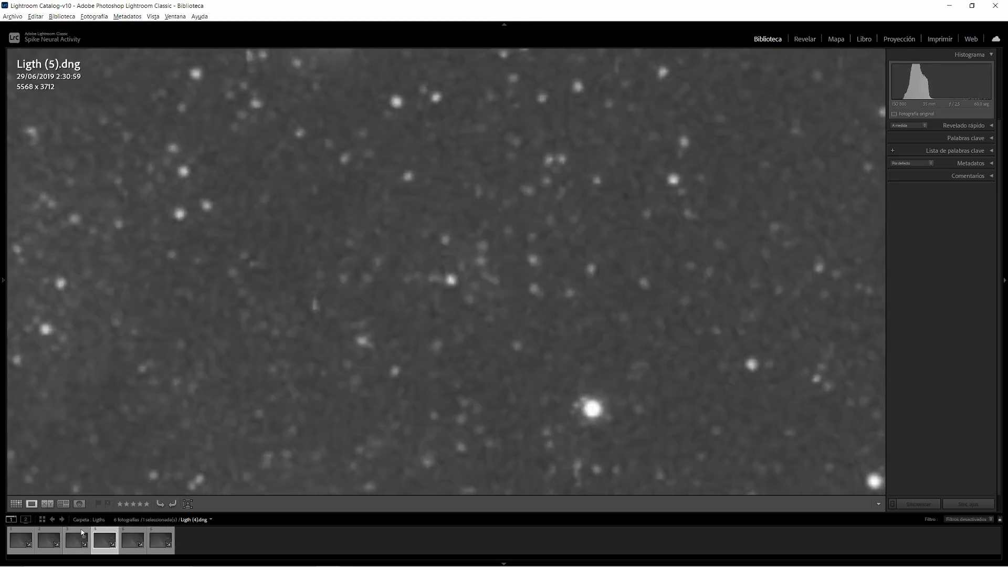
{"action": "left_click", "coordinate": [83, 531]}
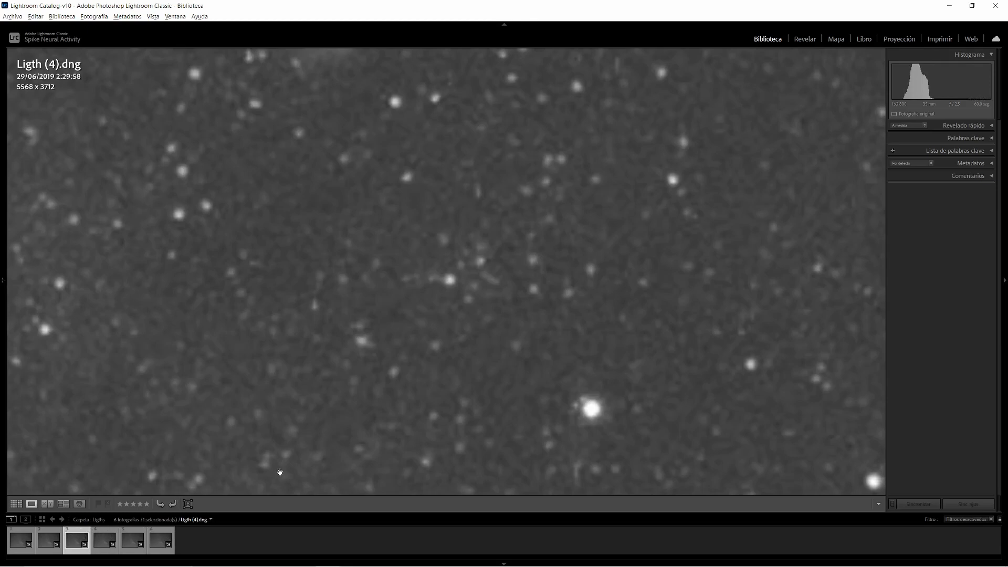
{"action": "left_click", "coordinate": [106, 533]}
{"action": "left_click", "coordinate": [133, 533]}
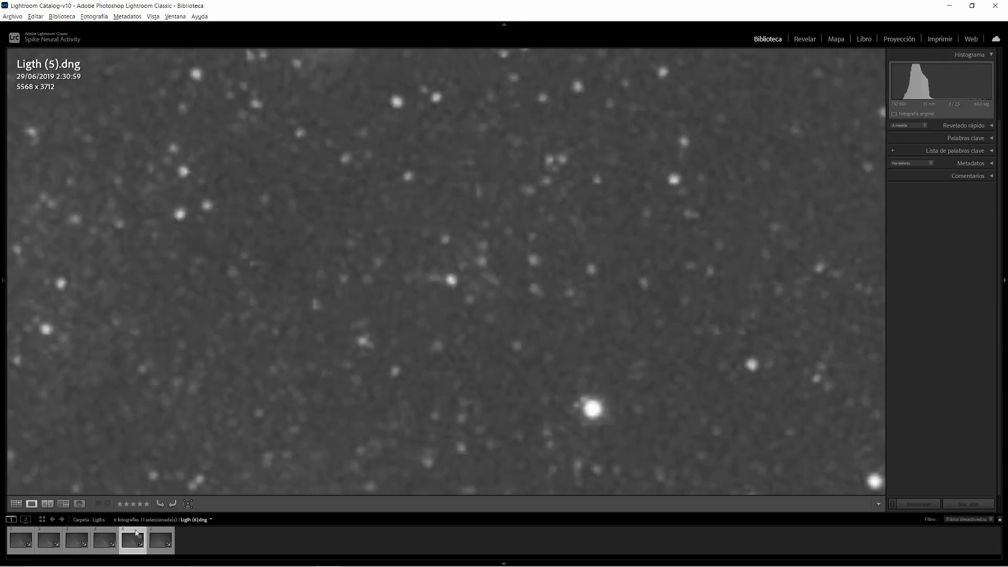
{"action": "left_click", "coordinate": [156, 533]}
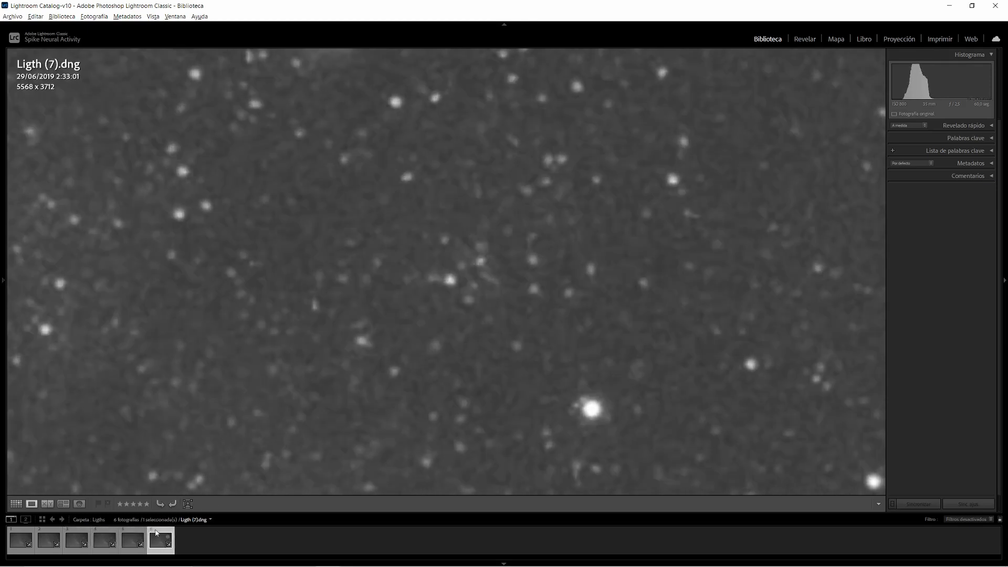
{"action": "left_click", "coordinate": [467, 284]}
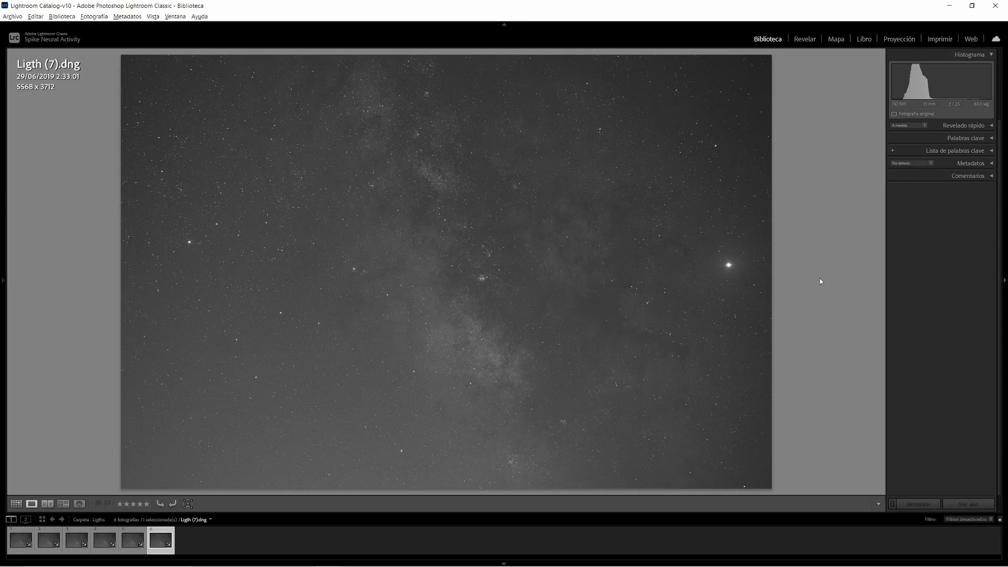
Compare the background noise in a dark area of sky across Ligth (7), (6) and (5).dng at high magnification.
{"action": "left_click", "coordinate": [325, 236]}
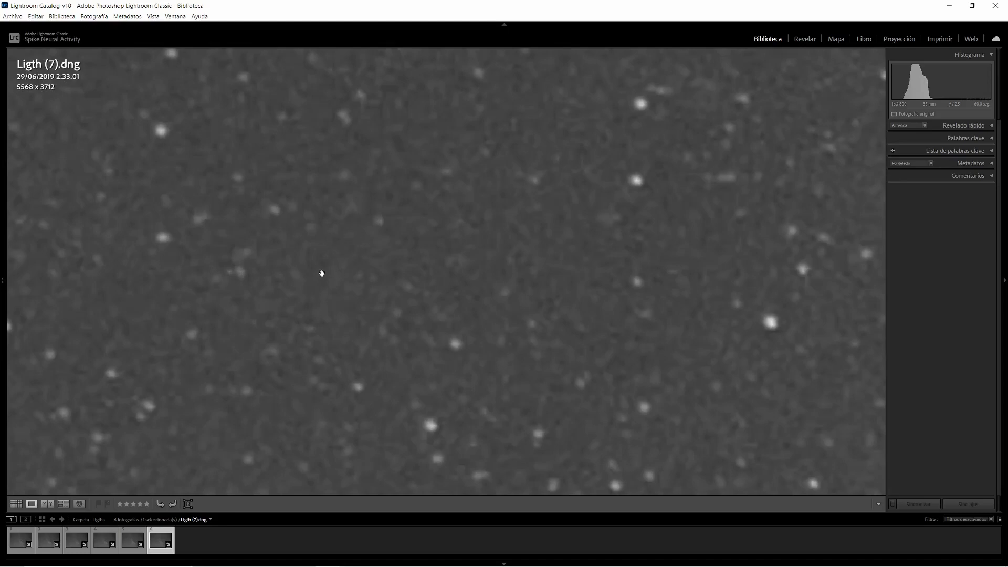
{"action": "left_click", "coordinate": [129, 533]}
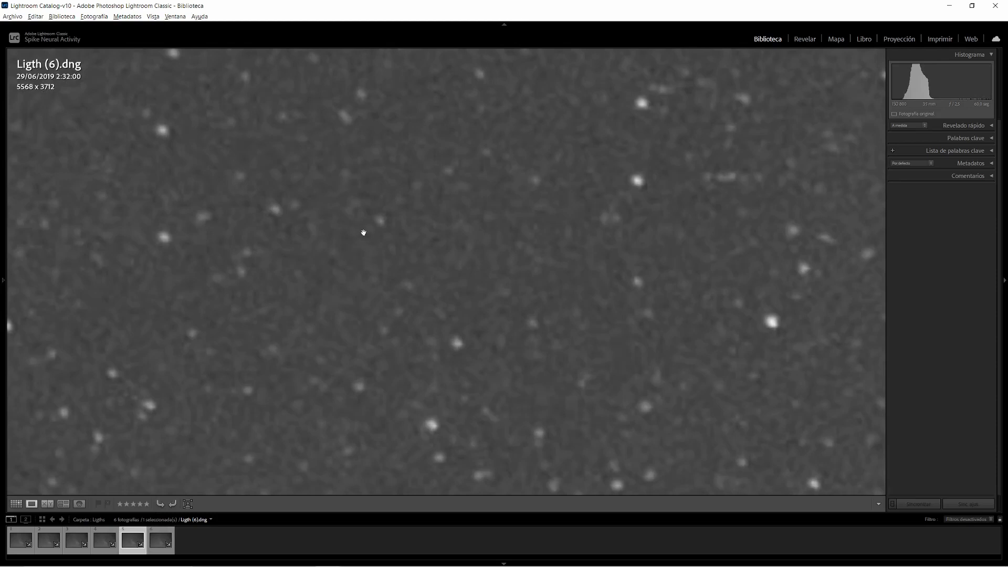
{"action": "left_click", "coordinate": [109, 534]}
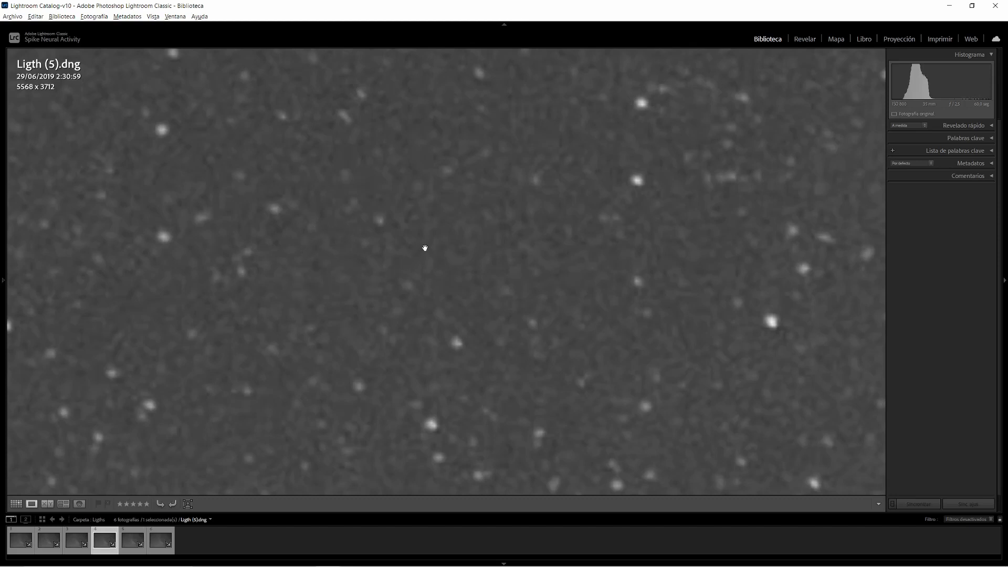
Inspect the pixel-level noise and the bright star in Ligth (5).dng in the Develop module.
{"action": "left_click", "coordinate": [802, 40]}
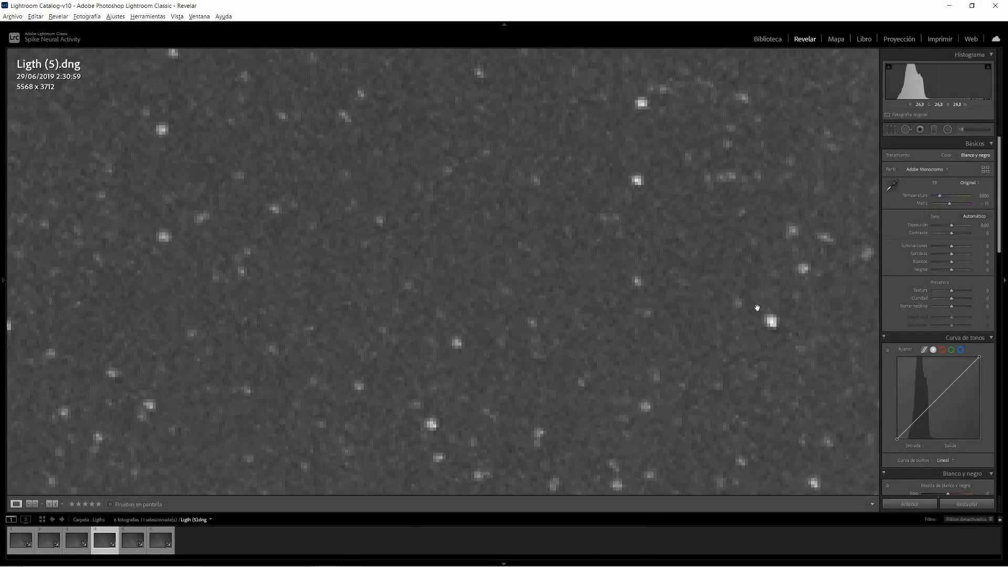
{"action": "left_click", "coordinate": [781, 351]}
{"action": "left_click", "coordinate": [293, 318]}
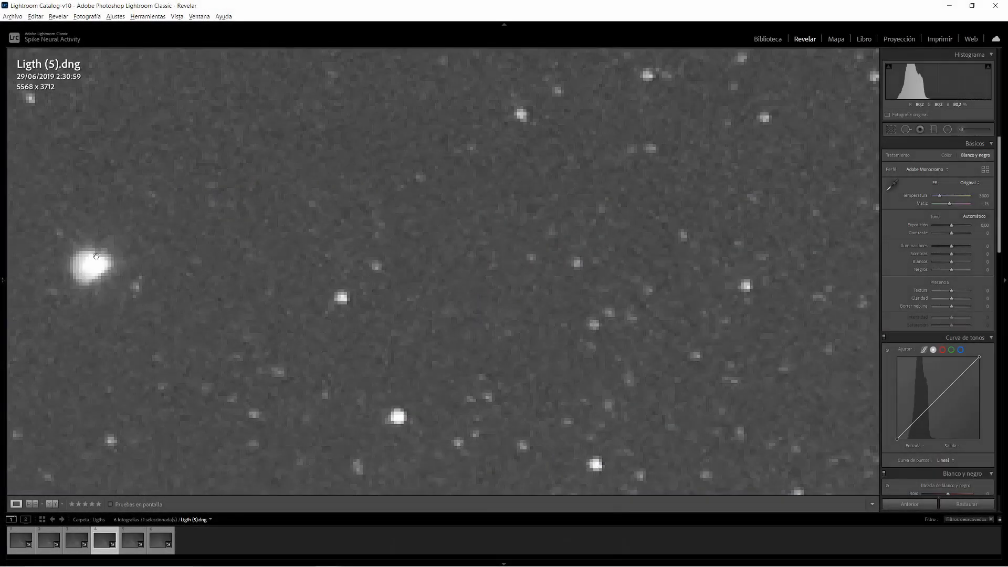
Inspect the glow and surrounding noise of the brightest star in Ligth (5).dng, plus a darker area of sky.
{"action": "left_click", "coordinate": [440, 237]}
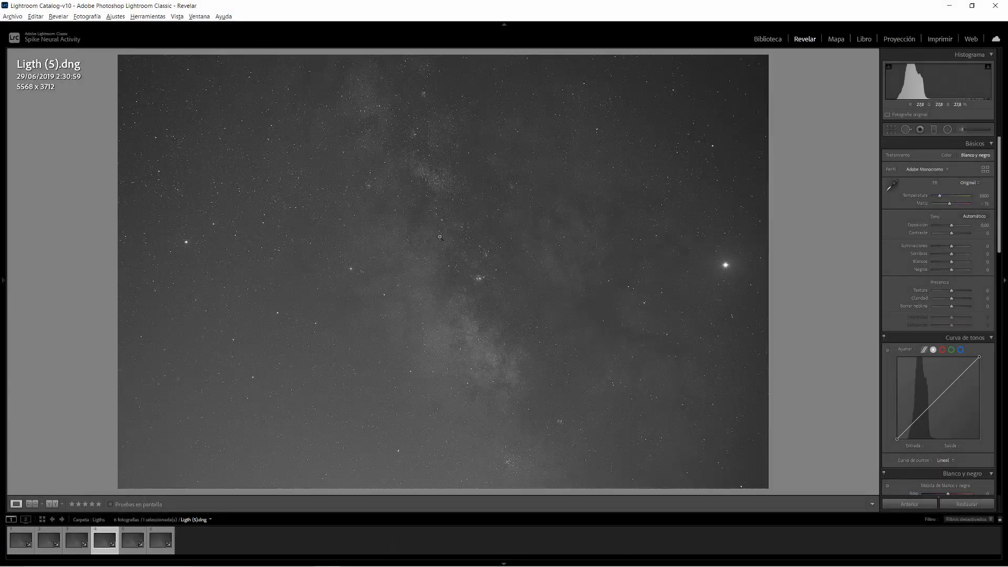
{"action": "left_click", "coordinate": [725, 269]}
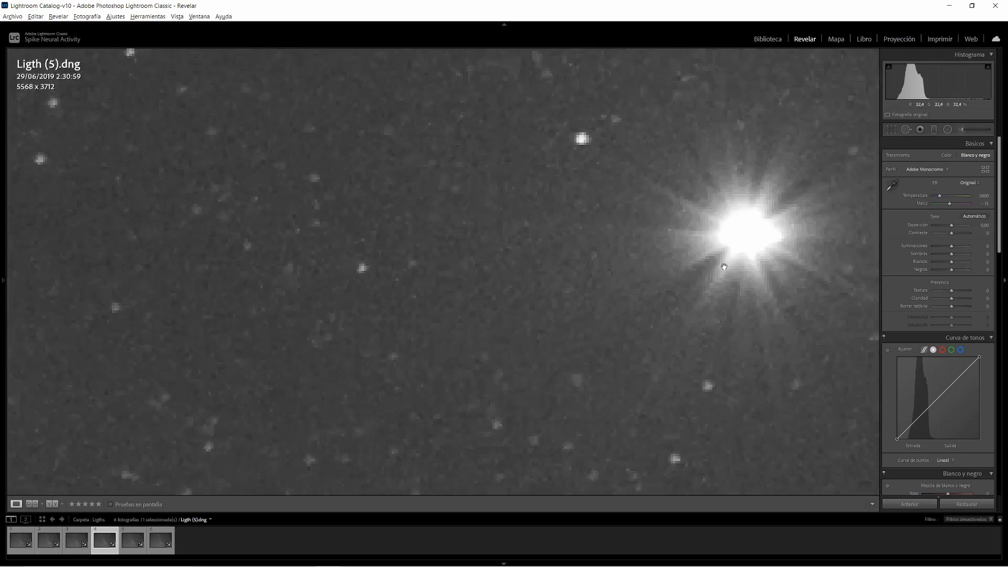
{"action": "left_click_drag", "start_coordinate": [723, 262], "coordinate": [502, 295]}
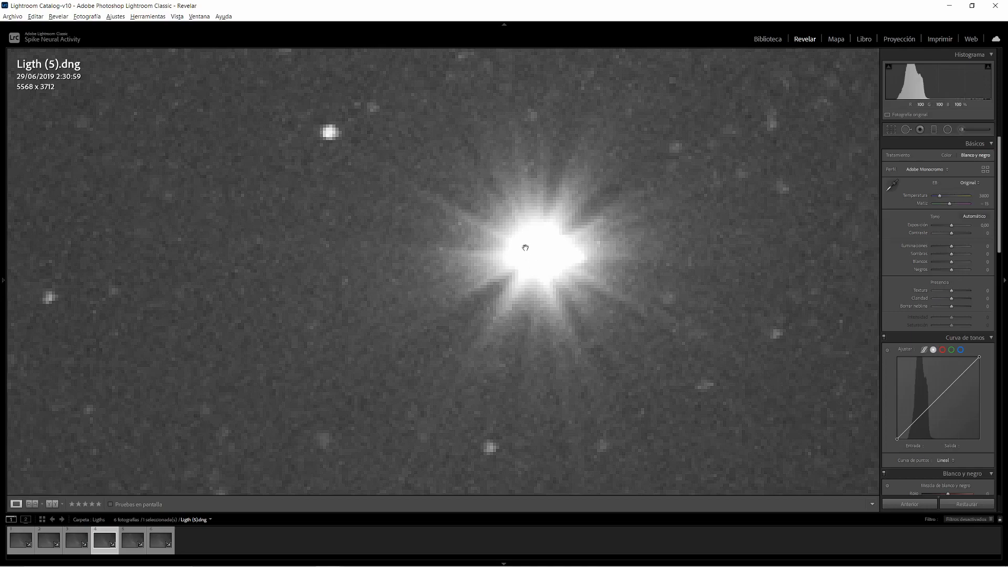
{"action": "left_click", "coordinate": [538, 259]}
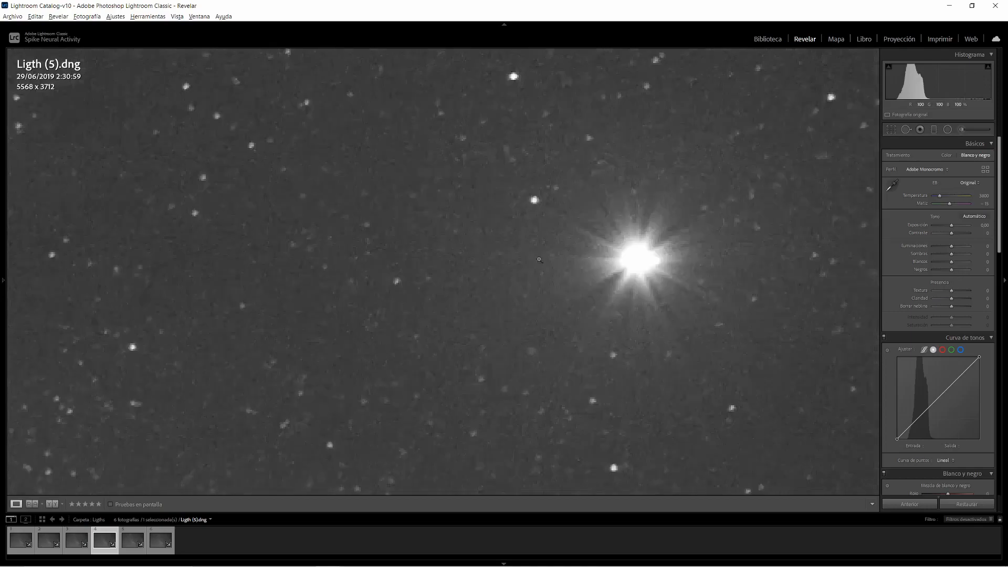
{"action": "left_click", "coordinate": [535, 237]}
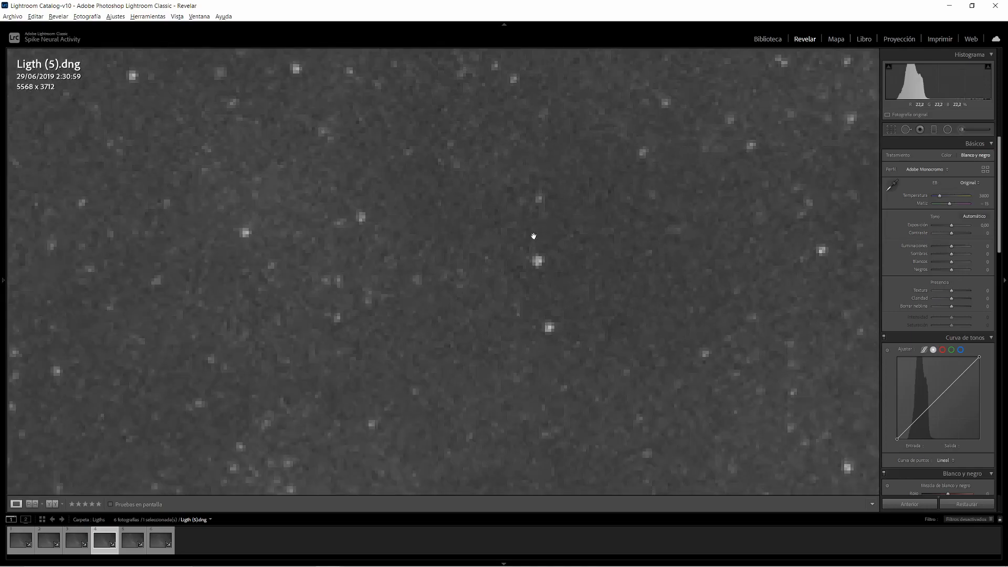
Compare the magnified dark sky area of Ligth (5).dng with Ligth (6), (7) and (4).dng.
{"action": "left_click", "coordinate": [139, 532]}
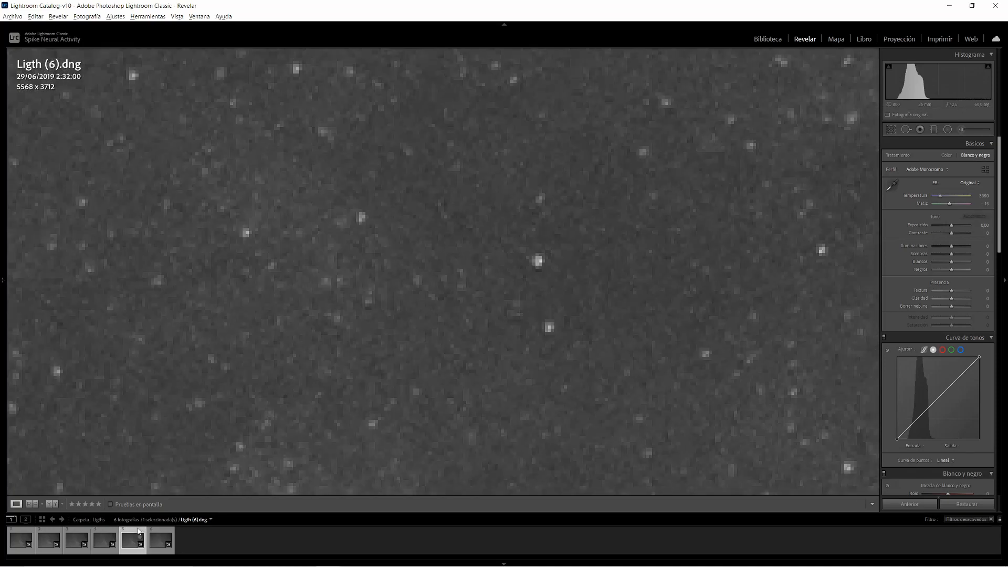
{"action": "left_click", "coordinate": [162, 532]}
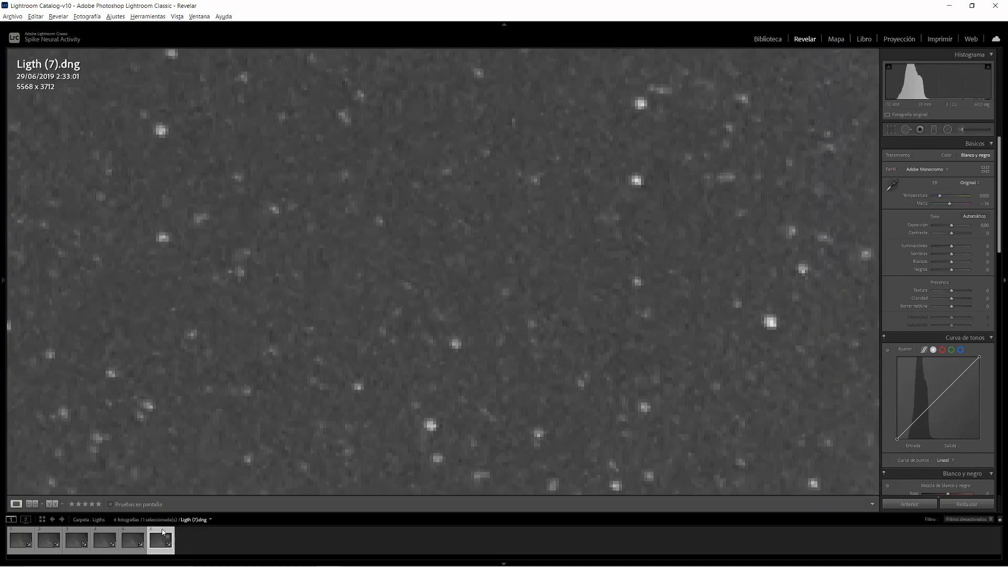
{"action": "left_click", "coordinate": [82, 533]}
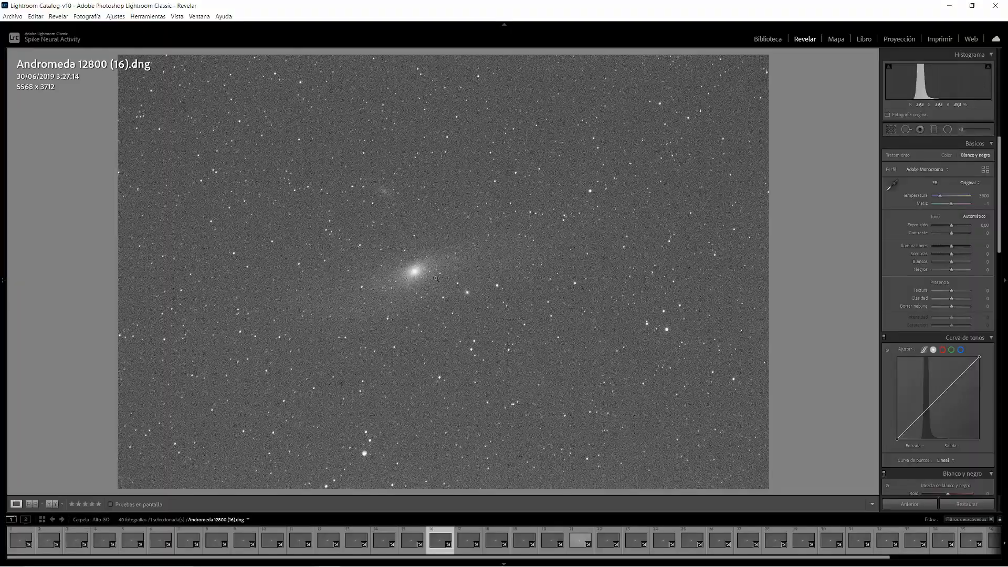
Examine the grain beside the galaxy core in Andromeda 12800 (16).dng at high magnification and go on to a following frame.
{"action": "left_click", "coordinate": [435, 277]}
{"action": "left_click", "coordinate": [436, 278]}
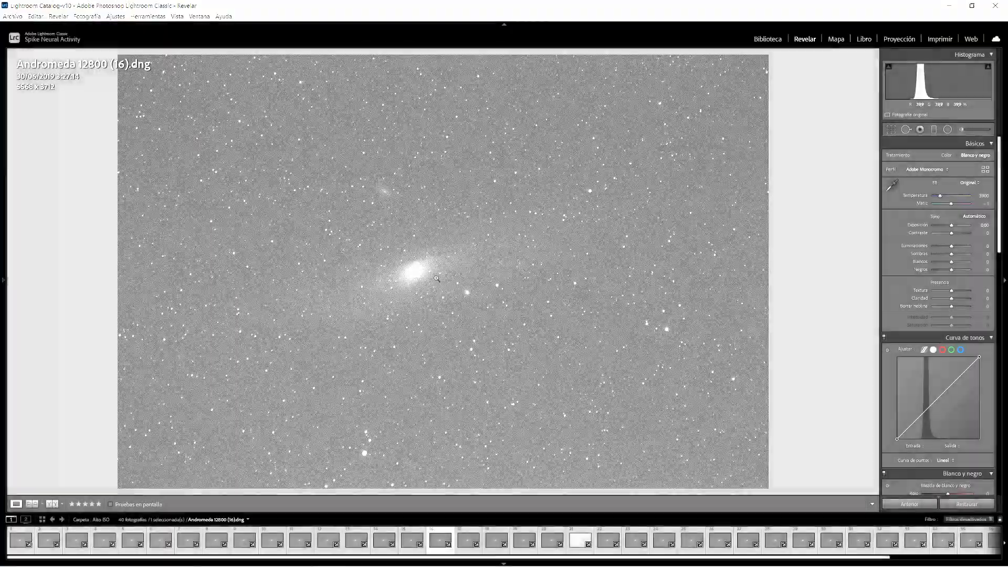
{"action": "left_click", "coordinate": [497, 202]}
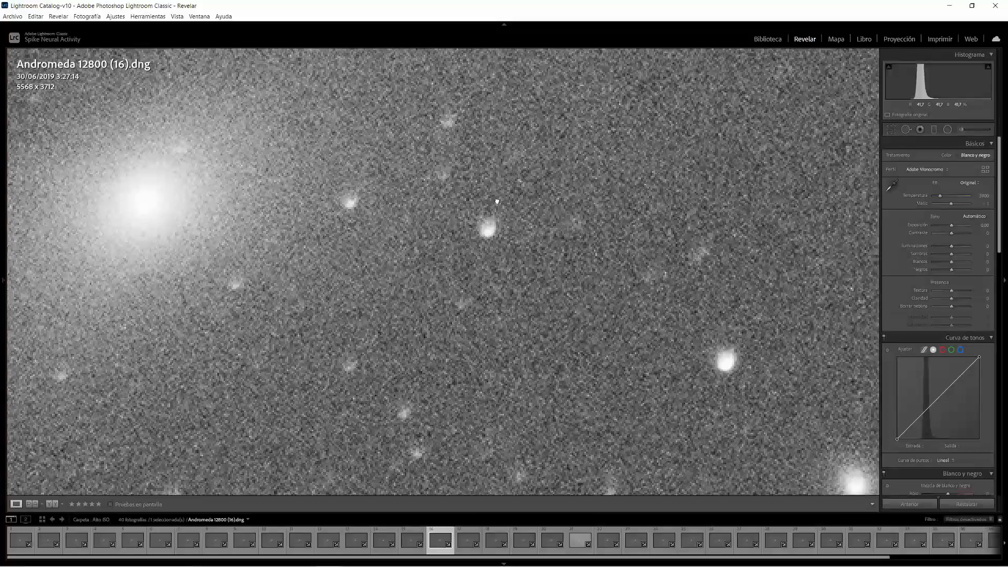
{"action": "left_click_drag", "start_coordinate": [497, 202], "coordinate": [473, 271]}
{"action": "left_click_drag", "start_coordinate": [456, 206], "coordinate": [485, 245]}
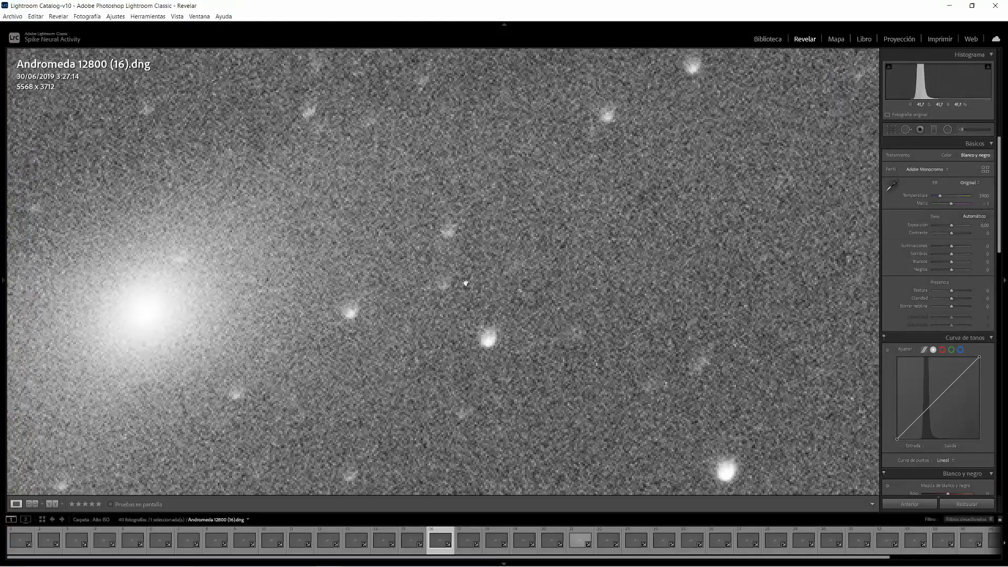
{"action": "left_click", "coordinate": [473, 539]}
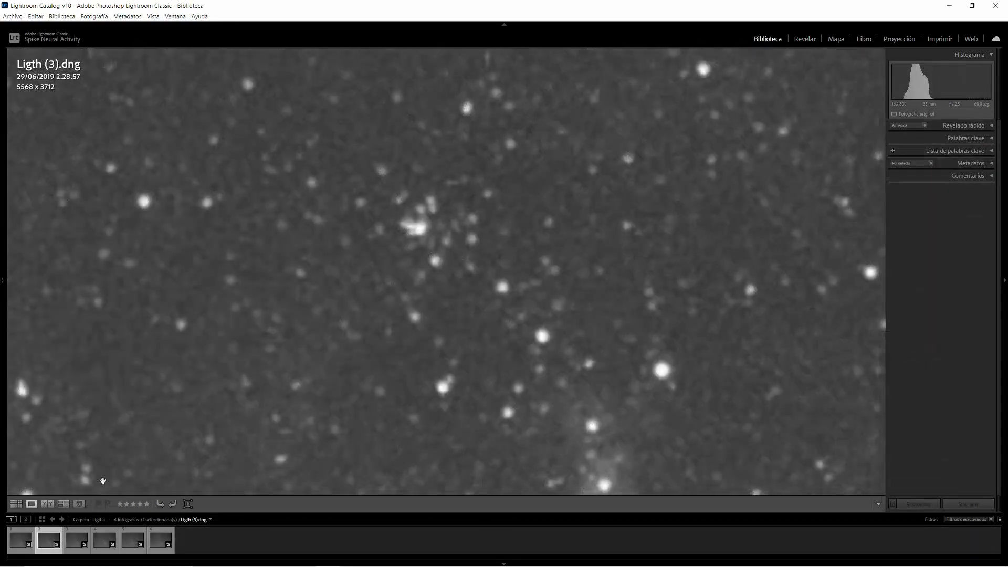
View Ligth (4).dng and look through the thumbnails of the Andromeda light frames.
{"action": "left_click", "coordinate": [77, 533]}
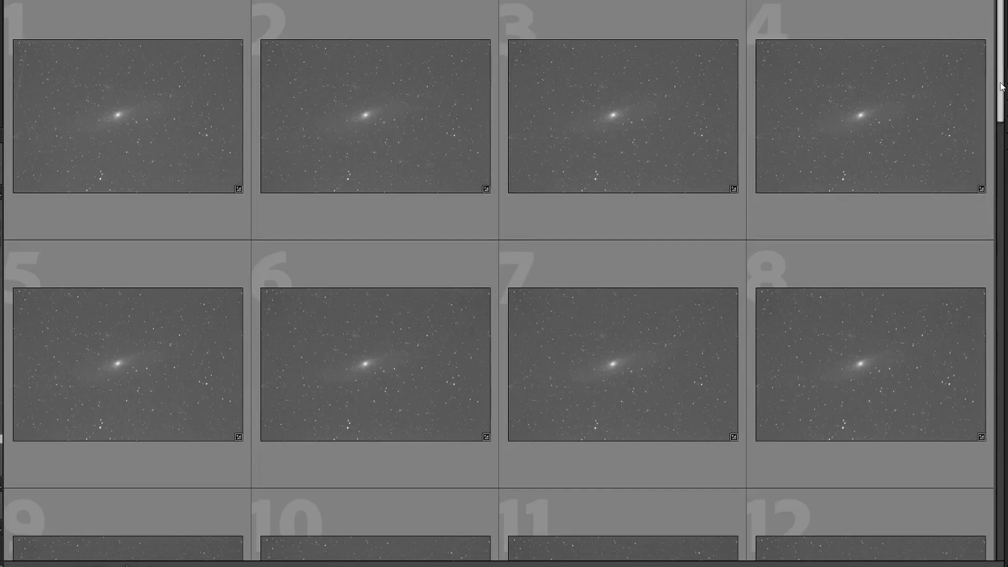
{"action": "left_click_drag", "start_coordinate": [1001, 88], "coordinate": [1005, 281]}
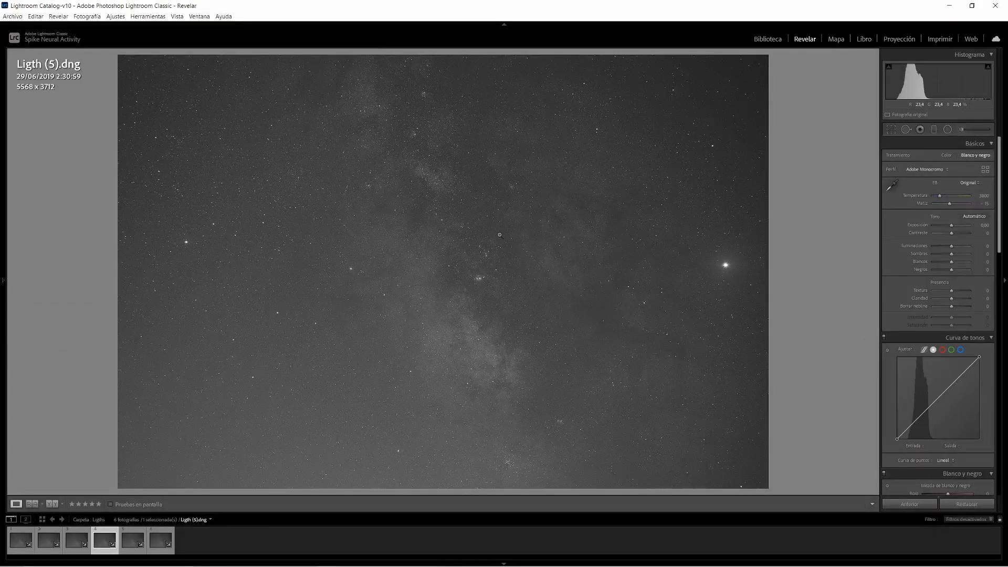
Inspect the faint diagonal trail in Ligth (5).dng and compare the same sky area in Ligth (4), (6) and (7).dng.
{"action": "left_click", "coordinate": [512, 124]}
{"action": "left_click_drag", "start_coordinate": [512, 123], "coordinate": [430, 342]}
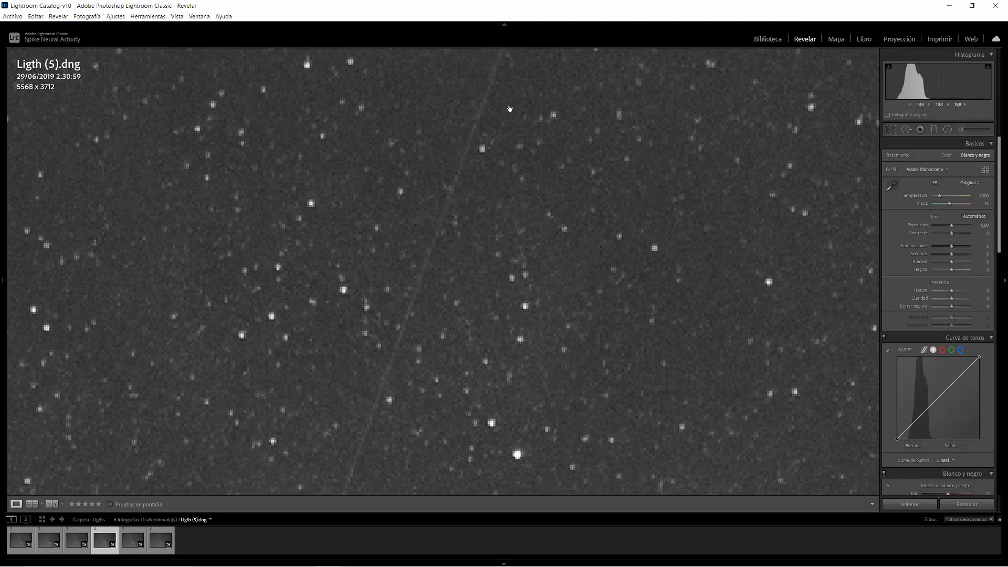
{"action": "mouse_move", "coordinate": [504, 281]}
{"action": "left_mouse_down"}
{"action": "mouse_move", "coordinate": [479, 361]}
{"action": "mouse_move", "coordinate": [528, 176]}
{"action": "mouse_move", "coordinate": [512, 289]}
{"action": "left_mouse_up"}
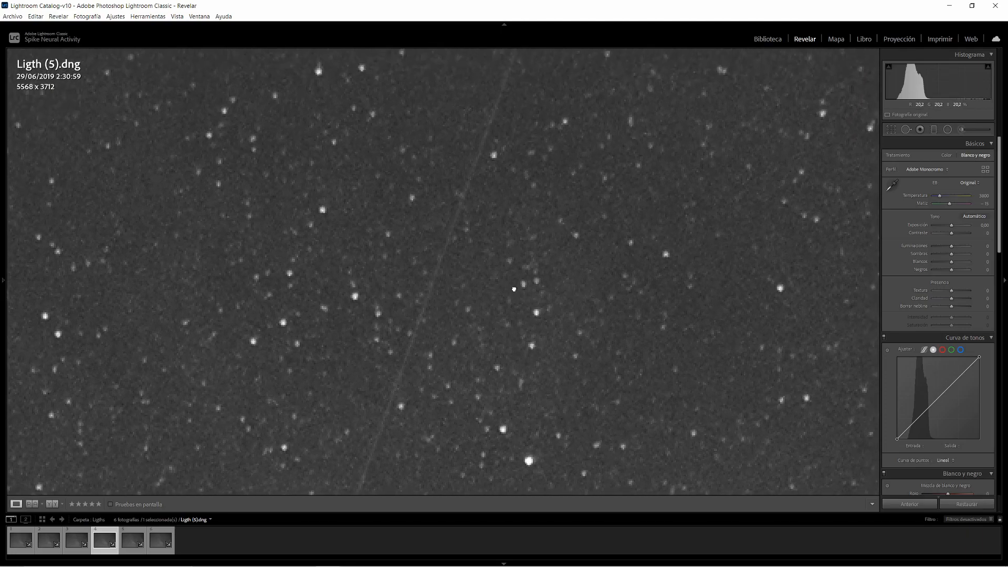
{"action": "left_click", "coordinate": [77, 534]}
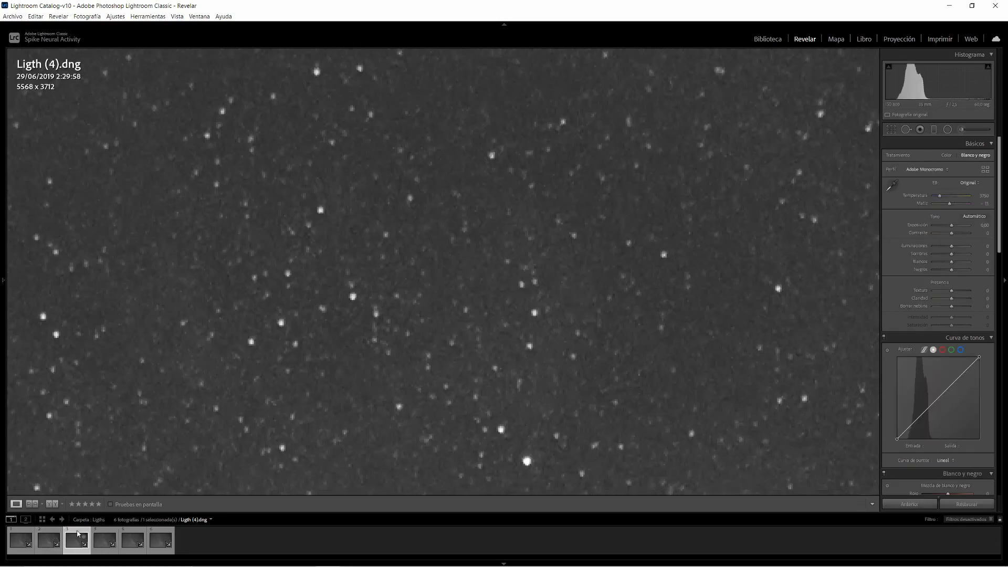
{"action": "left_click", "coordinate": [125, 534]}
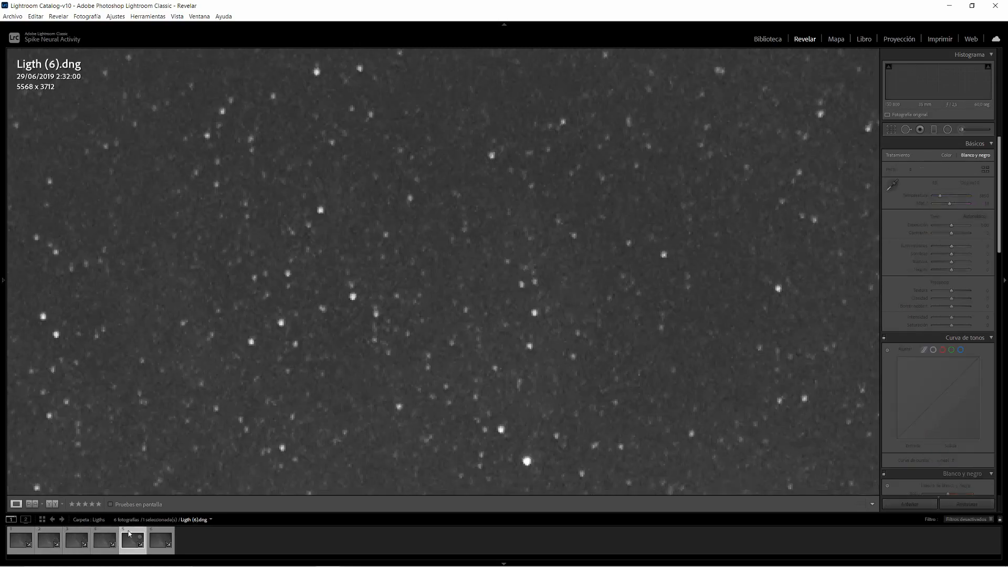
{"action": "left_click", "coordinate": [107, 534]}
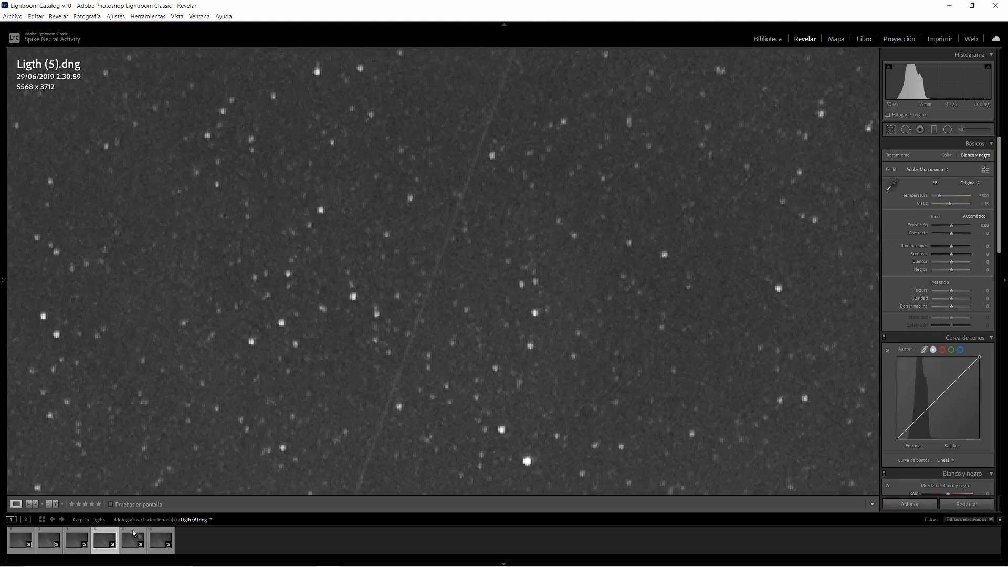
{"action": "left_click", "coordinate": [155, 532]}
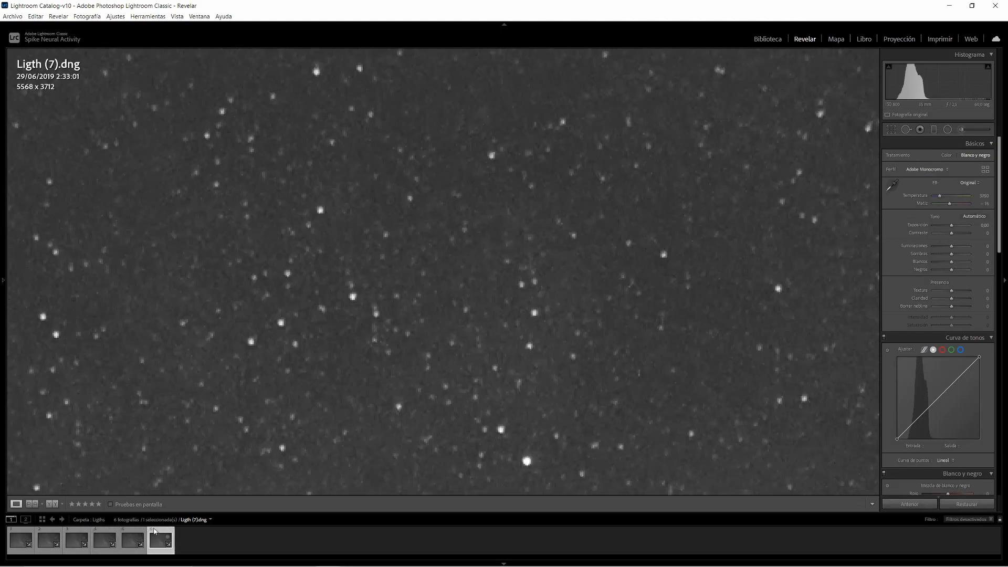
{"action": "left_click", "coordinate": [108, 533]}
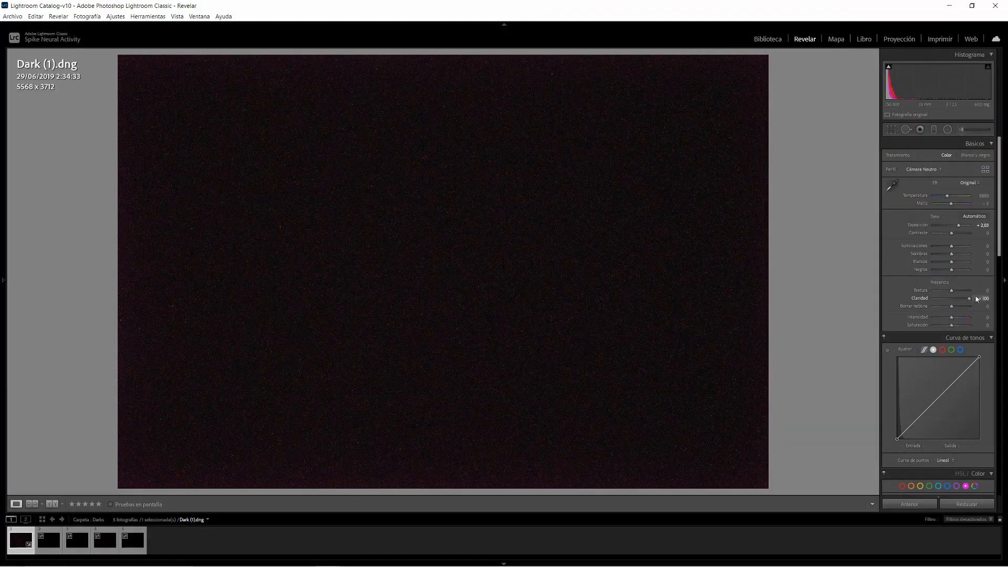
Set Clarity to +36 and raise the Exposure of Dark (1).dng while examining its colour noise close up.
{"action": "left_click", "coordinate": [463, 224]}
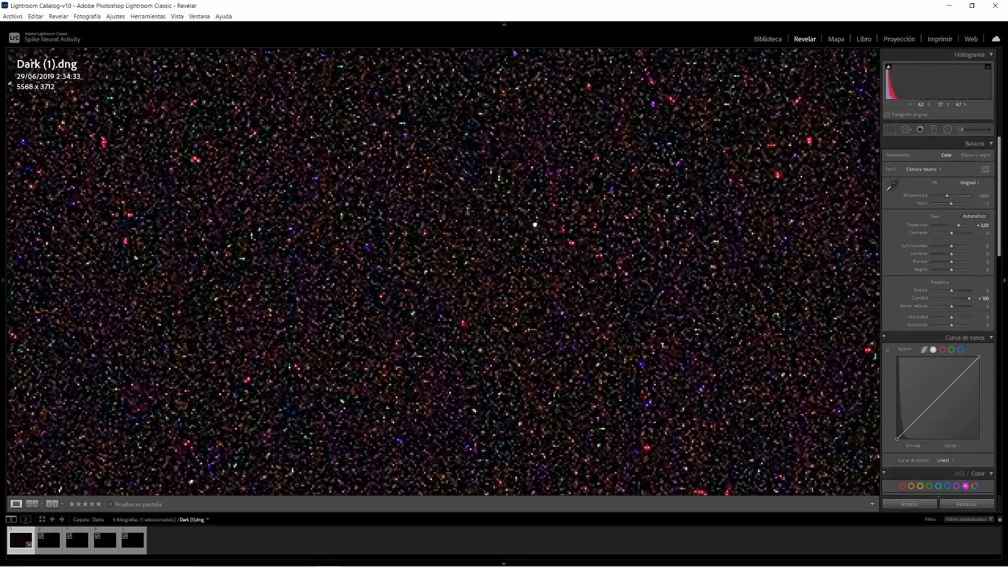
{"action": "left_click_drag", "start_coordinate": [535, 224], "coordinate": [495, 283]}
{"action": "left_click_drag", "start_coordinate": [566, 113], "coordinate": [478, 242]}
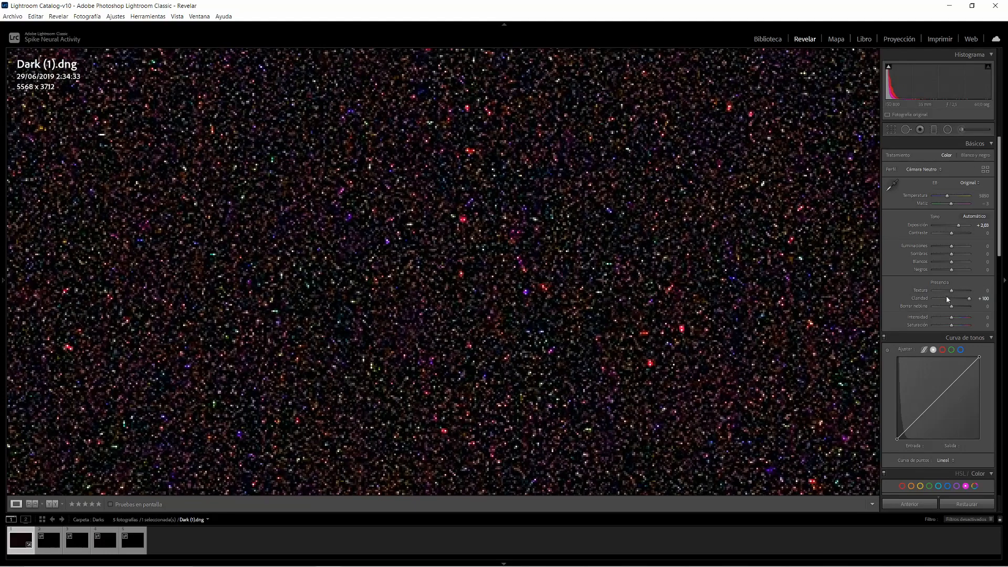
{"action": "left_click_drag", "start_coordinate": [964, 302], "coordinate": [956, 302]}
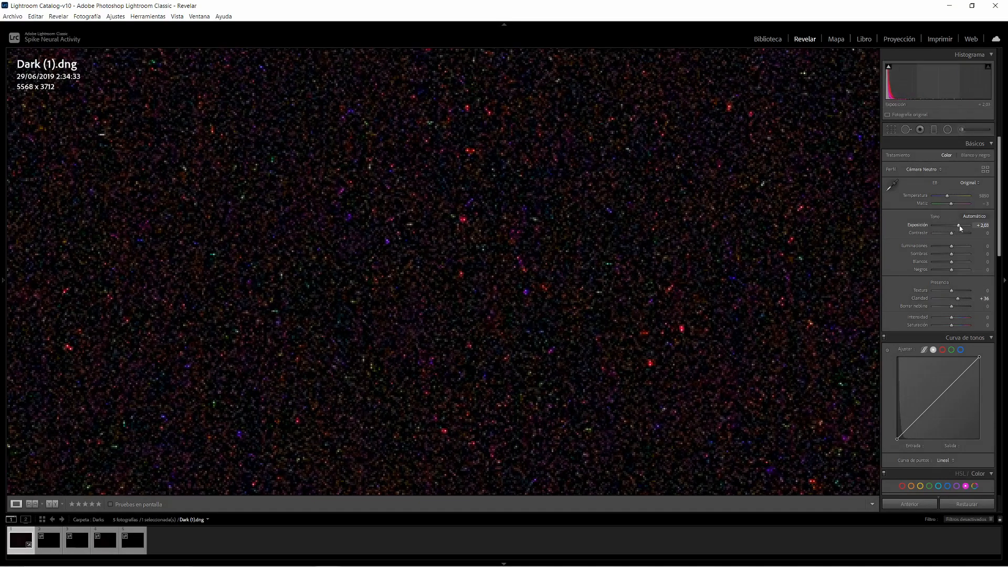
{"action": "left_click_drag", "start_coordinate": [959, 226], "coordinate": [966, 231]}
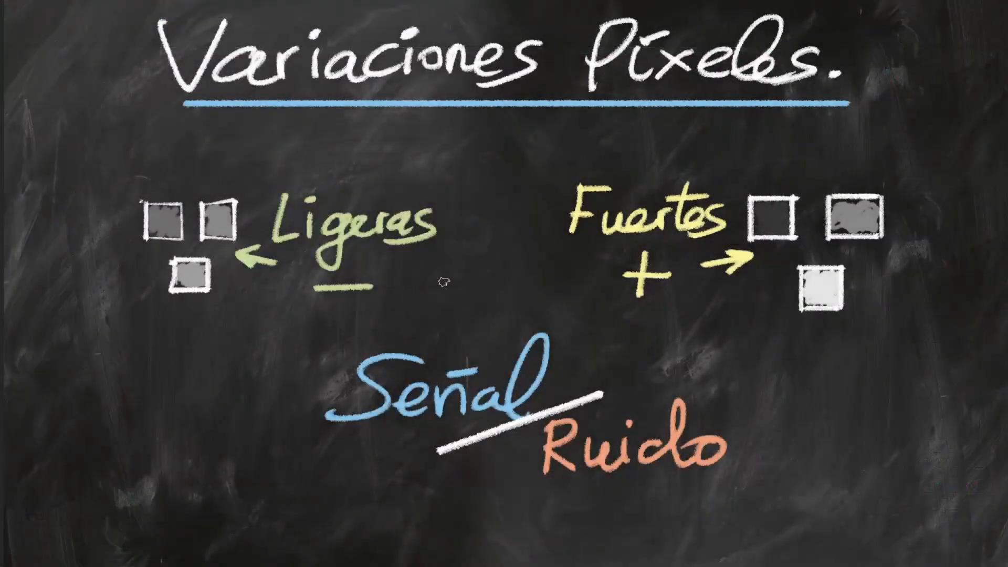
Draw a double-headed arrow between Ligeras and Fuertes, plus curved arrows from the minus to Señal and from the plus towards Ruido.
{"action": "mouse_move", "coordinate": [443, 282]}
{"action": "left_mouse_down"}
{"action": "mouse_move", "coordinate": [557, 277]}
{"action": "mouse_move", "coordinate": [531, 288]}
{"action": "left_mouse_up"}
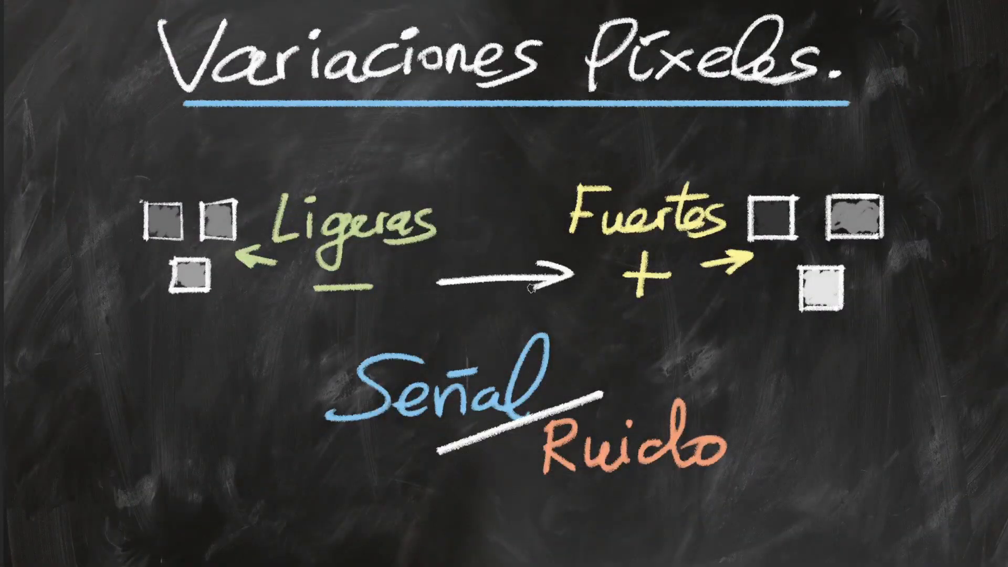
{"action": "mouse_move", "coordinate": [457, 268]}
{"action": "left_mouse_down"}
{"action": "mouse_move", "coordinate": [451, 295]}
{"action": "mouse_move", "coordinate": [418, 282]}
{"action": "mouse_move", "coordinate": [450, 268]}
{"action": "mouse_move", "coordinate": [460, 296]}
{"action": "left_mouse_up"}
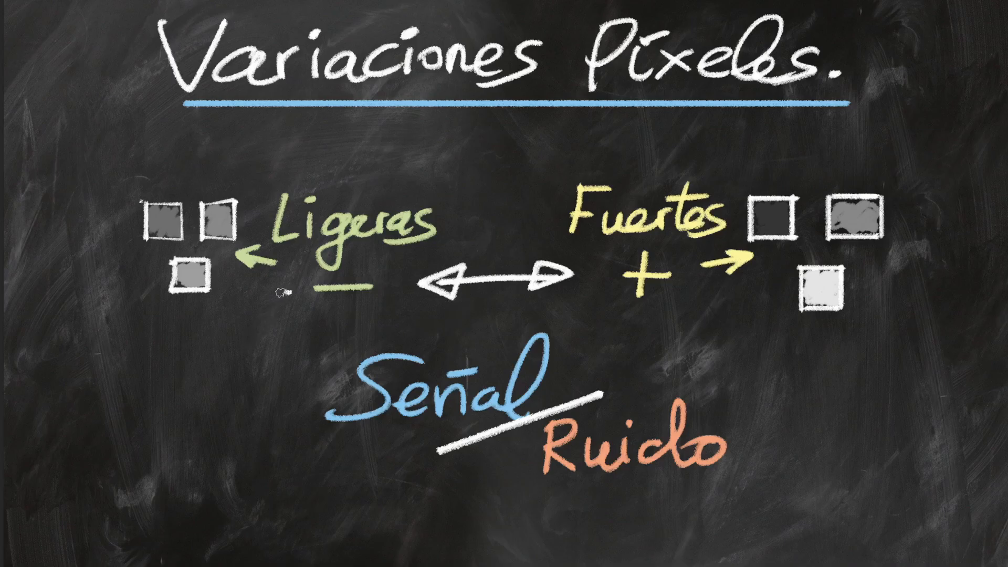
{"action": "mouse_move", "coordinate": [289, 292]}
{"action": "left_mouse_down"}
{"action": "mouse_move", "coordinate": [267, 401]}
{"action": "mouse_move", "coordinate": [245, 423]}
{"action": "left_mouse_up"}
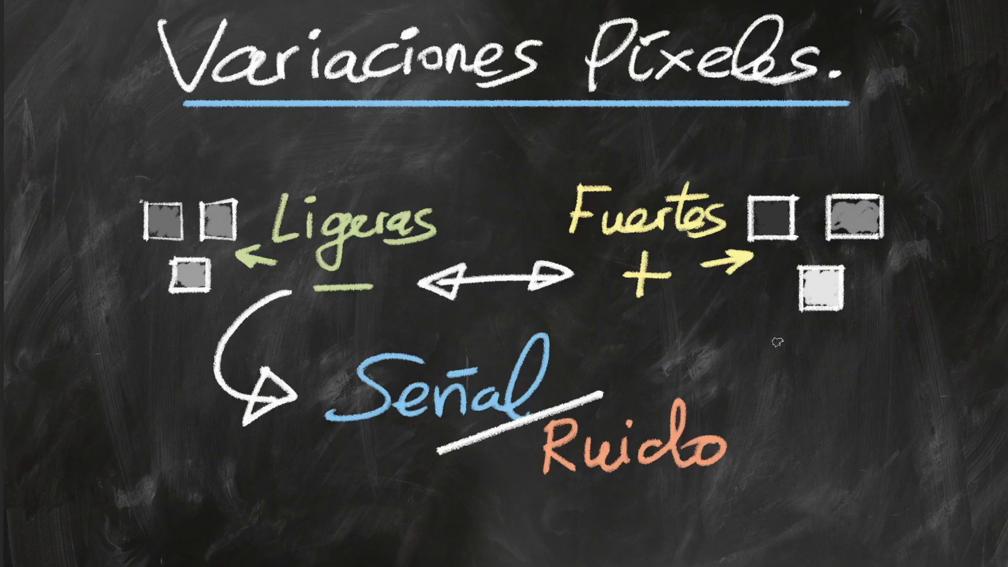
{"action": "mouse_move", "coordinate": [721, 304]}
{"action": "left_mouse_down"}
{"action": "mouse_move", "coordinate": [781, 341]}
{"action": "mouse_move", "coordinate": [740, 436]}
{"action": "mouse_move", "coordinate": [767, 419]}
{"action": "mouse_move", "coordinate": [757, 385]}
{"action": "mouse_move", "coordinate": [785, 436]}
{"action": "left_mouse_up"}
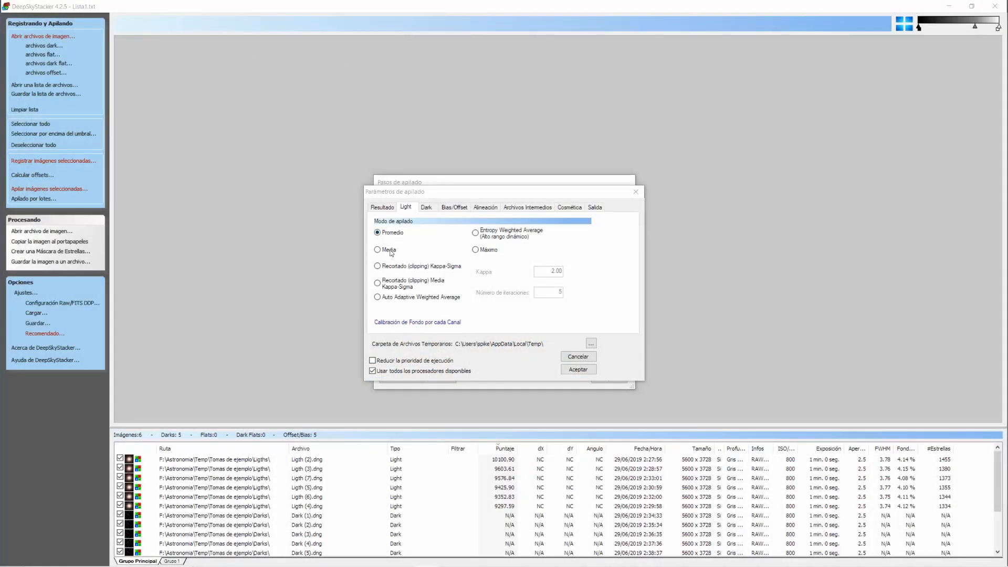
Choose Media as the stacking mode for the light frames.
{"action": "left_click", "coordinate": [389, 251]}
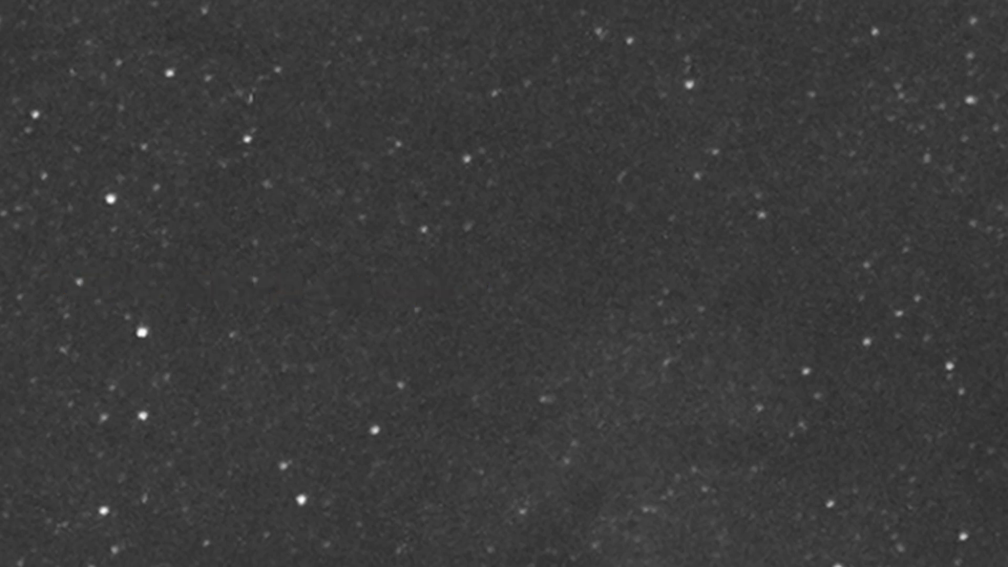
Handwrite the sample values 23 and 25 in white below the PROMEDIO (Media Aritmética) heading.
{"action": "mouse_move", "coordinate": [232, 237]}
{"action": "left_mouse_down"}
{"action": "mouse_move", "coordinate": [248, 242]}
{"action": "mouse_move", "coordinate": [237, 263]}
{"action": "left_mouse_up"}
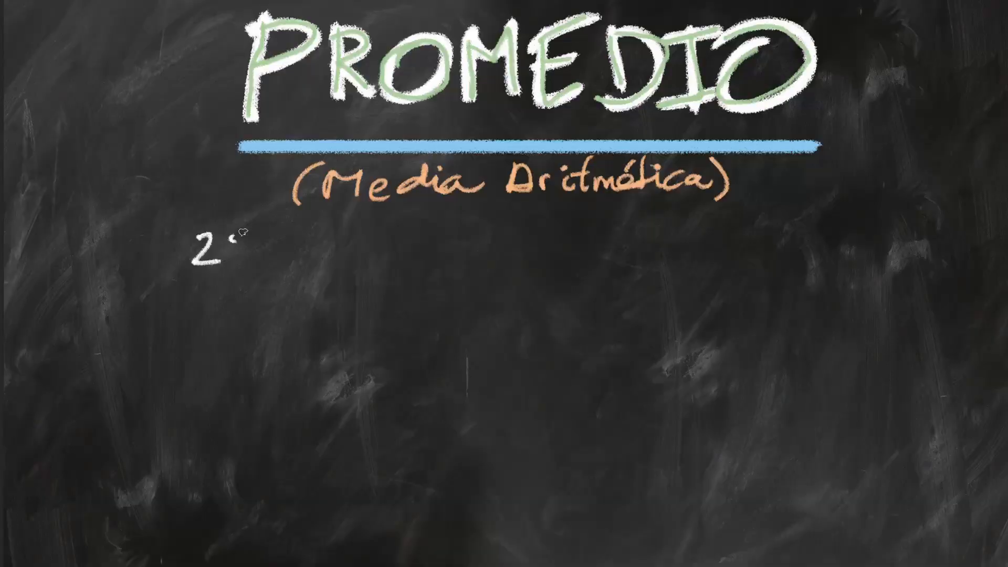
{"action": "left_click_drag", "start_coordinate": [291, 237], "coordinate": [330, 259]}
{"action": "left_click_drag", "start_coordinate": [333, 236], "coordinate": [355, 234]}
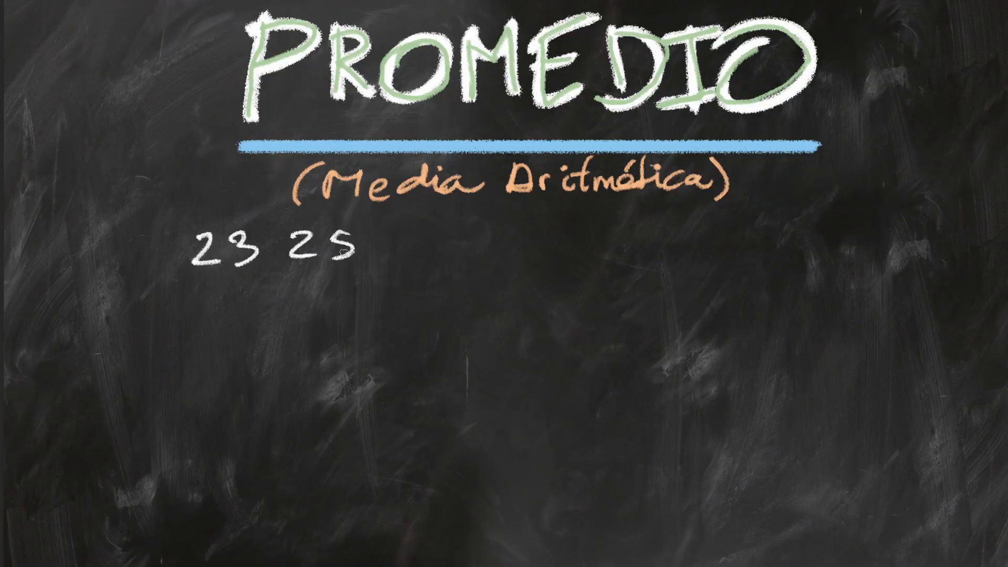
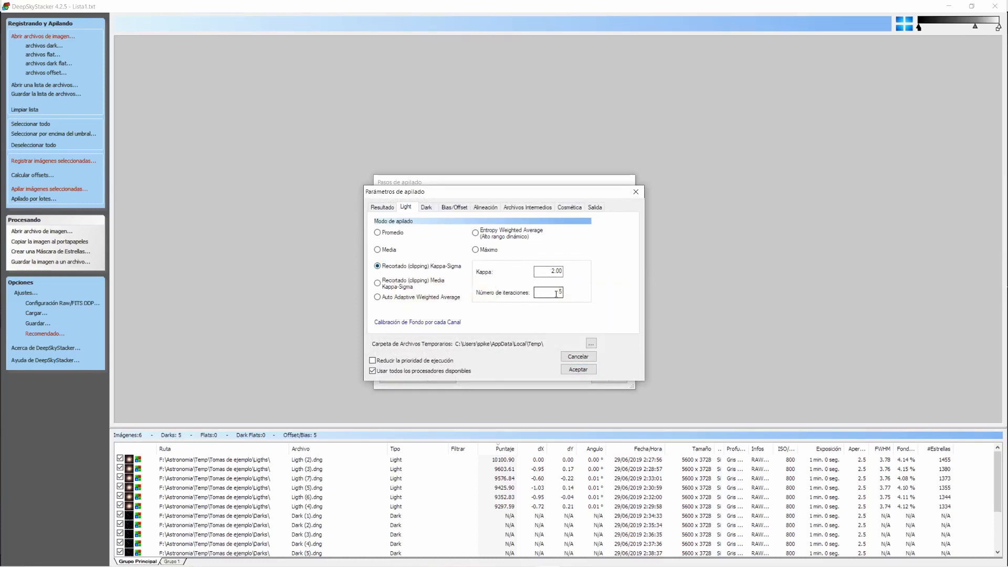
Set the number of iterations for Kappa-Sigma clipping of the light frames to 4.
{"action": "double_click", "coordinate": [556, 294]}
{"action": "type", "text": "4"}
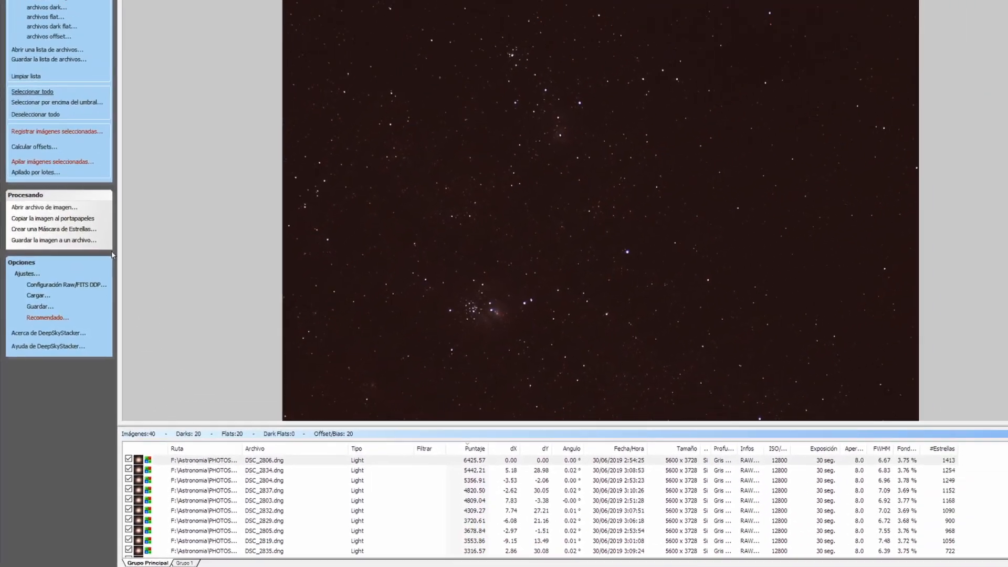
Open the stacking parameters for the selected images and choose Kappa-Sigma clipping as the light frames' stacking mode.
{"action": "left_click", "coordinate": [76, 164]}
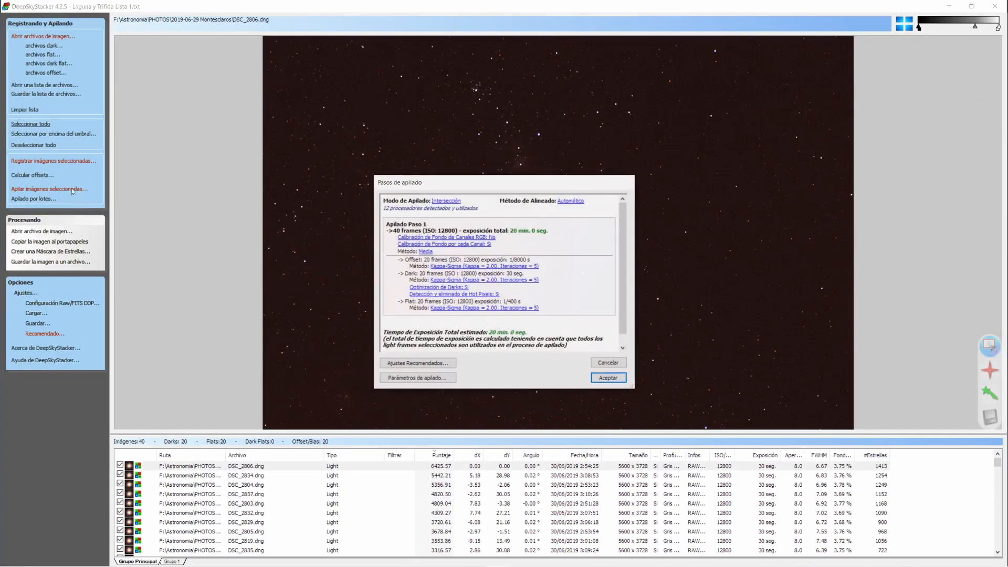
{"action": "left_click", "coordinate": [403, 379]}
{"action": "left_click", "coordinate": [407, 207]}
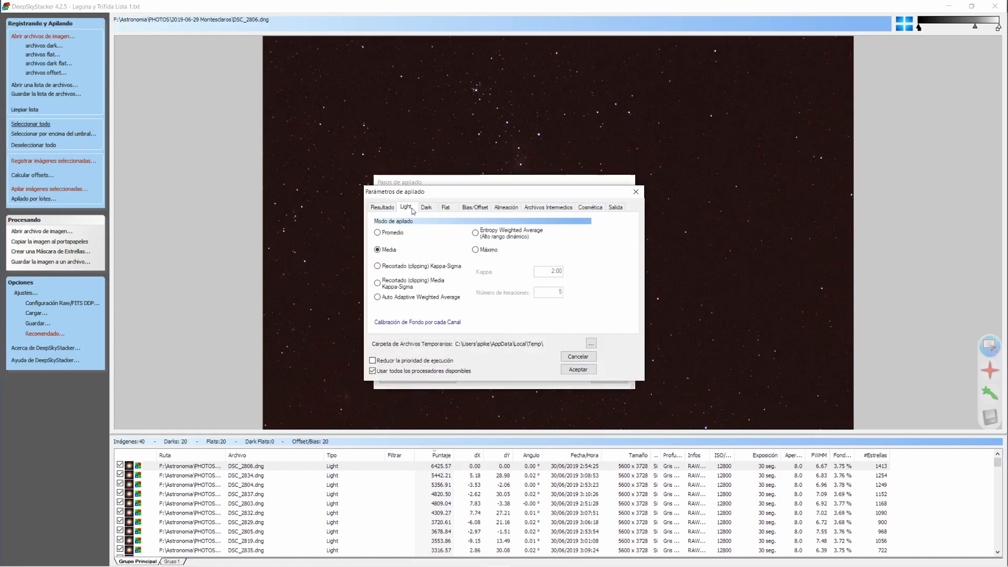
{"action": "left_click", "coordinate": [408, 271]}
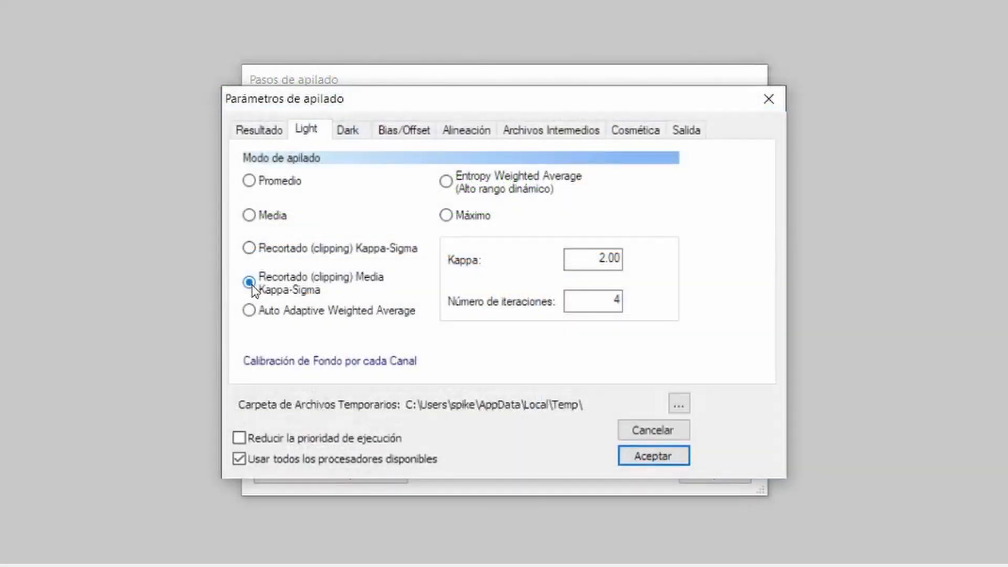
Set the number of iterations for Media Kappa-Sigma clipping of the light frames to 5.
{"action": "left_click_drag", "start_coordinate": [592, 300], "coordinate": [665, 301]}
{"action": "type", "text": "5"}
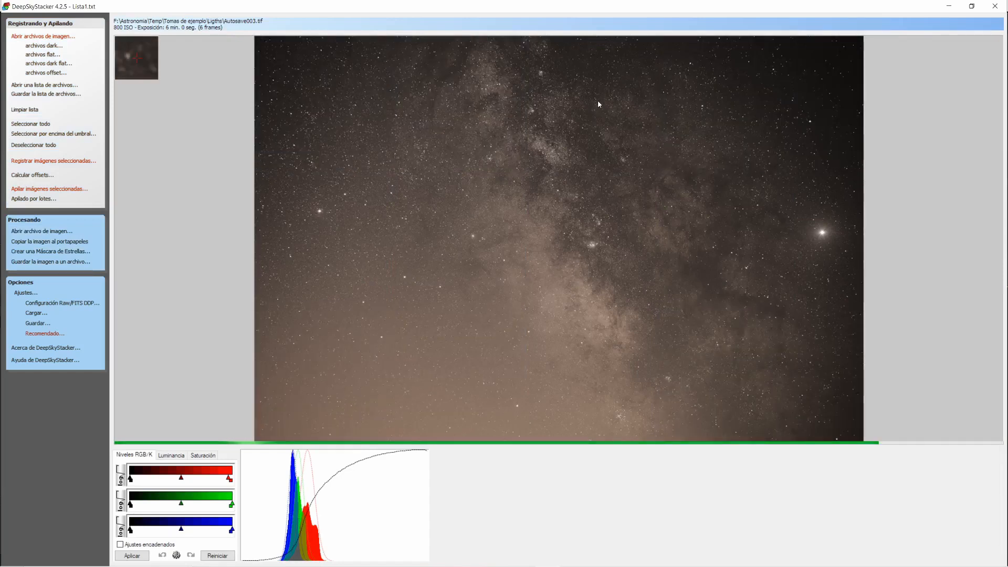
Examine the stars and Milky Way detail in the stacked image Autosave003.tif at several magnifications.
{"action": "scroll", "coordinate": [534, 302], "scroll_direction": "up", "scroll_amount": 3}
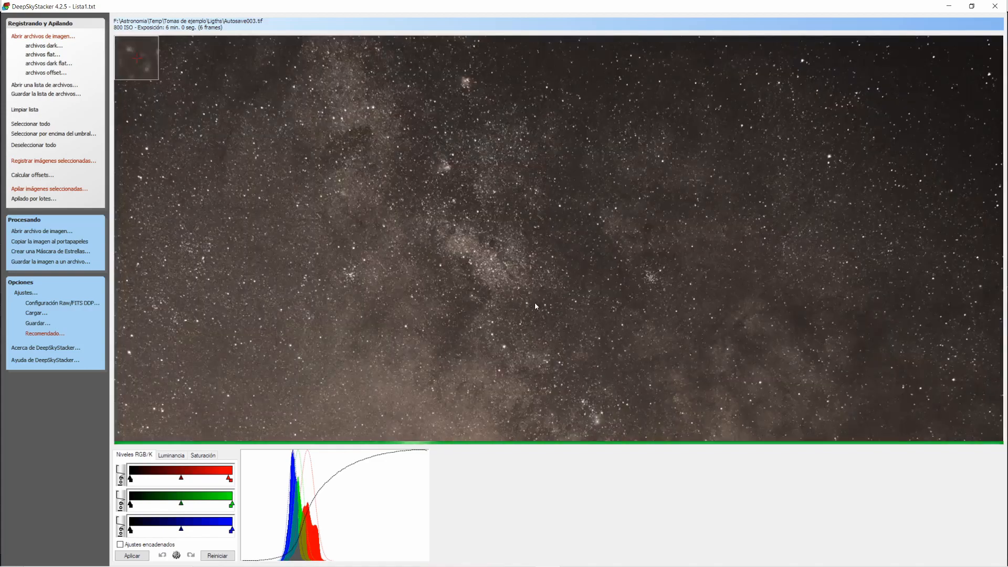
{"action": "scroll", "coordinate": [574, 249], "scroll_direction": "up", "scroll_amount": 1}
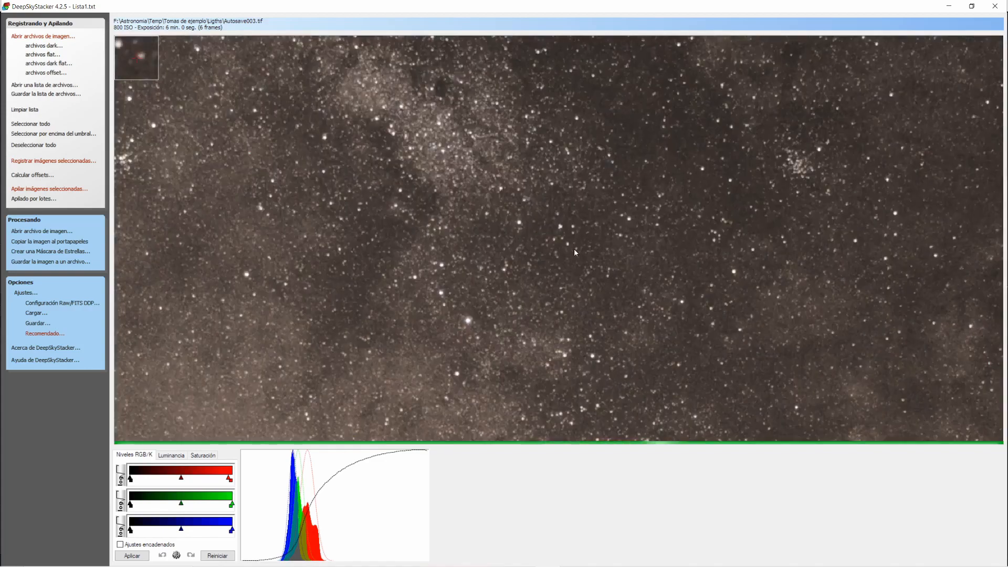
{"action": "scroll", "coordinate": [693, 242], "scroll_direction": "down", "scroll_amount": 1}
{"action": "scroll", "coordinate": [802, 156], "scroll_direction": "down", "scroll_amount": 3}
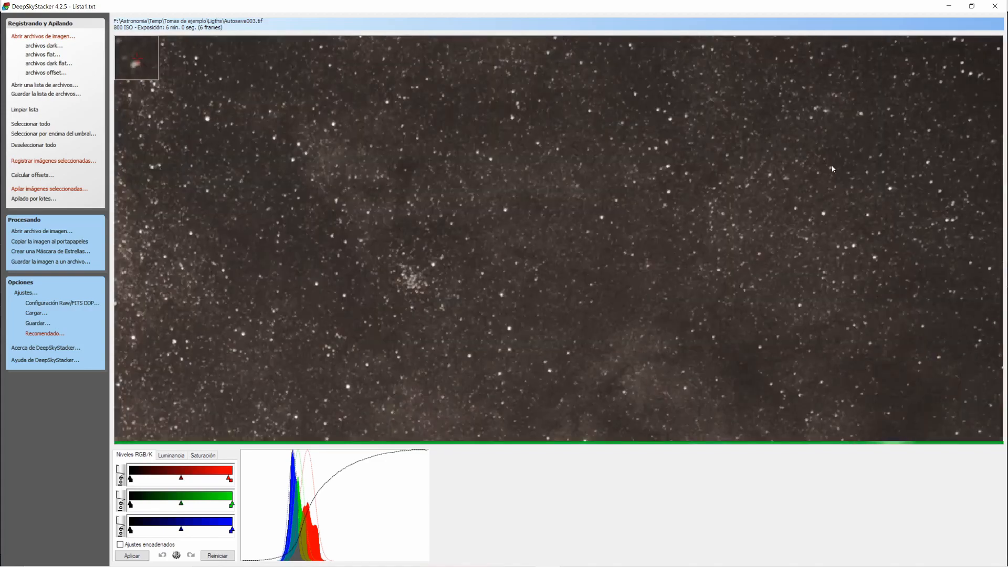
{"action": "scroll", "coordinate": [670, 160], "scroll_direction": "up", "scroll_amount": 1}
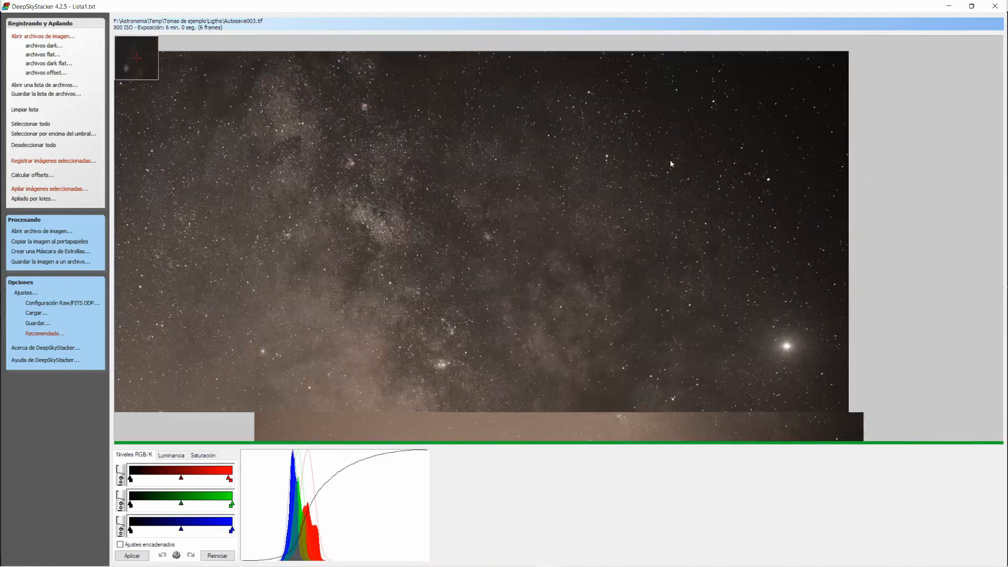
{"action": "scroll", "coordinate": [565, 169], "scroll_direction": "up", "scroll_amount": 2}
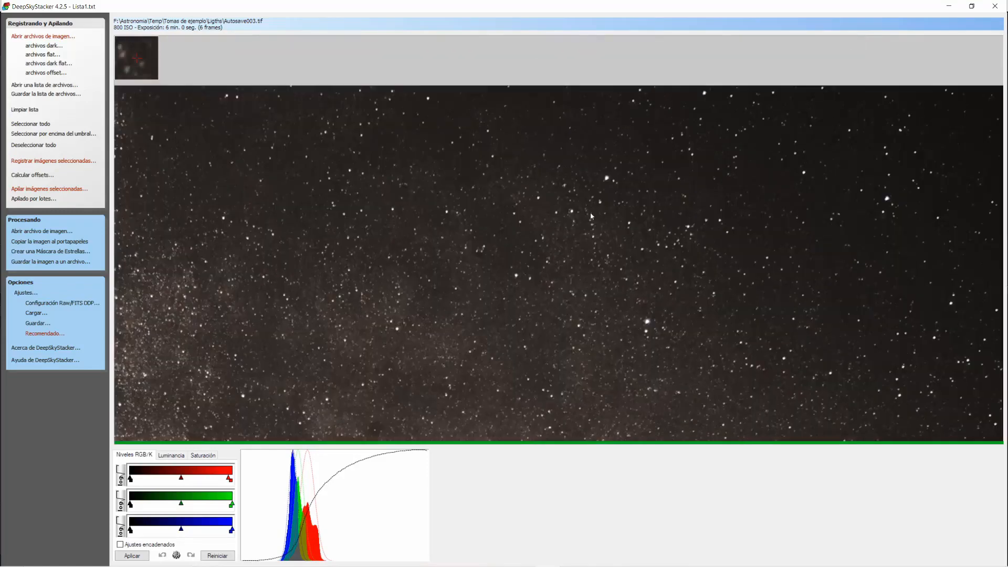
{"action": "scroll", "coordinate": [597, 299], "scroll_direction": "down", "scroll_amount": 1}
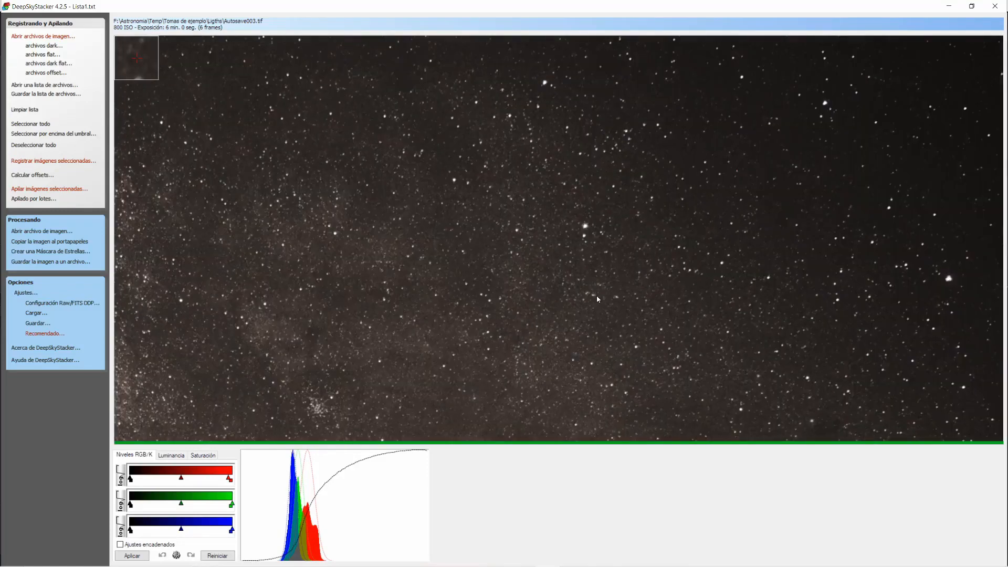
{"action": "scroll", "coordinate": [597, 300], "scroll_direction": "down", "scroll_amount": 1}
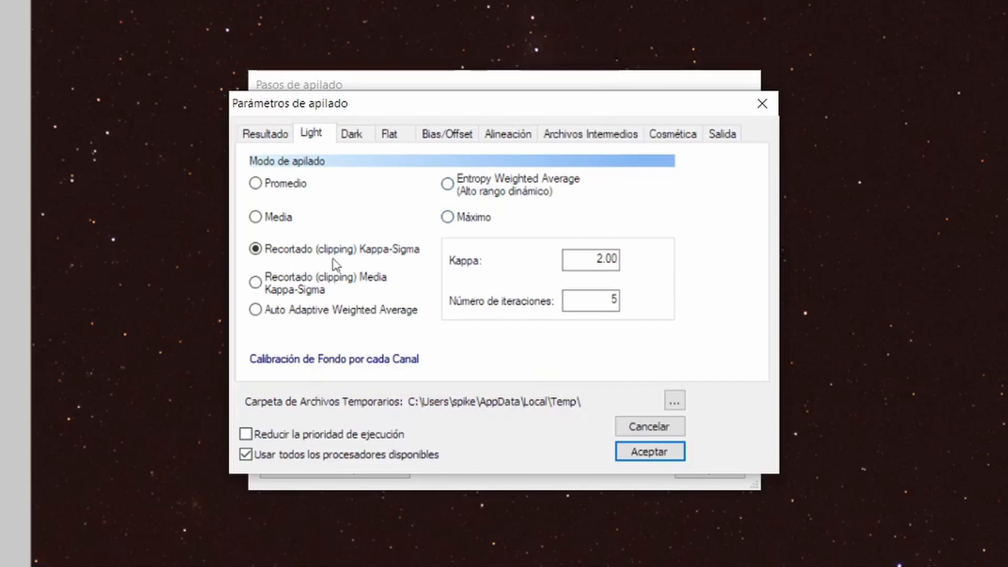
Choose Auto Adaptive Weighted Average as the light frames' stacking mode and bring up its description.
{"action": "left_click", "coordinate": [256, 311]}
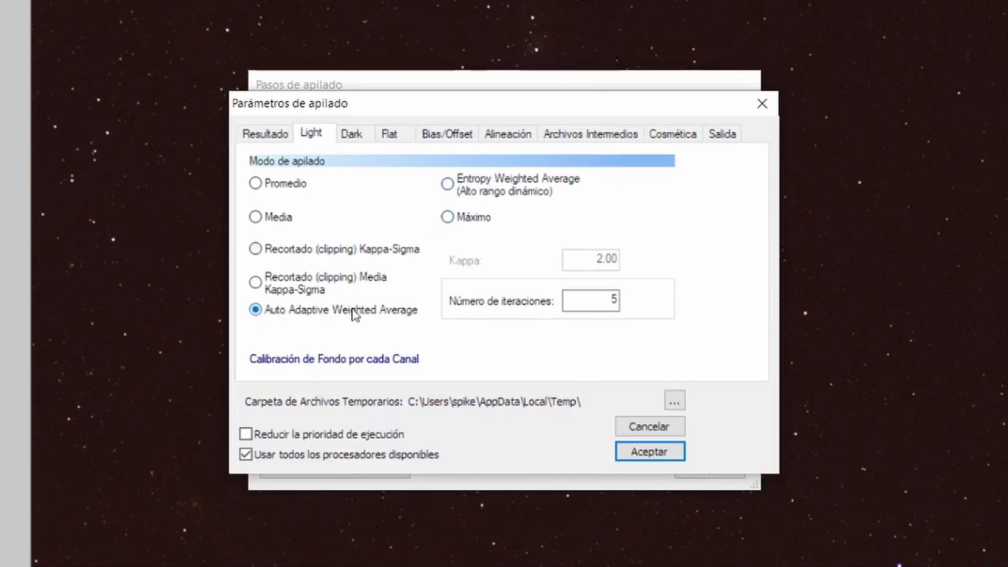
{"action": "mouse_move", "coordinate": [348, 319]}
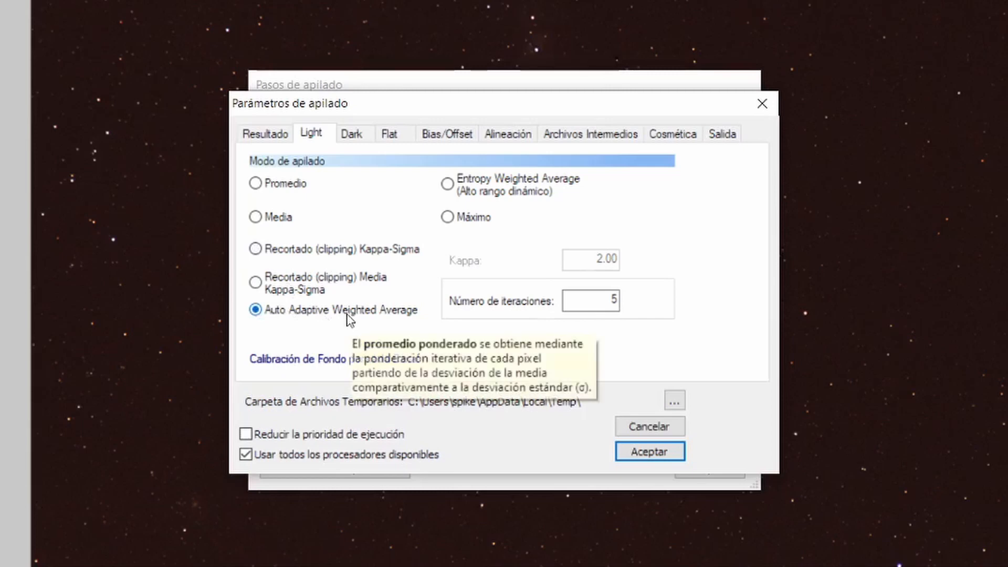